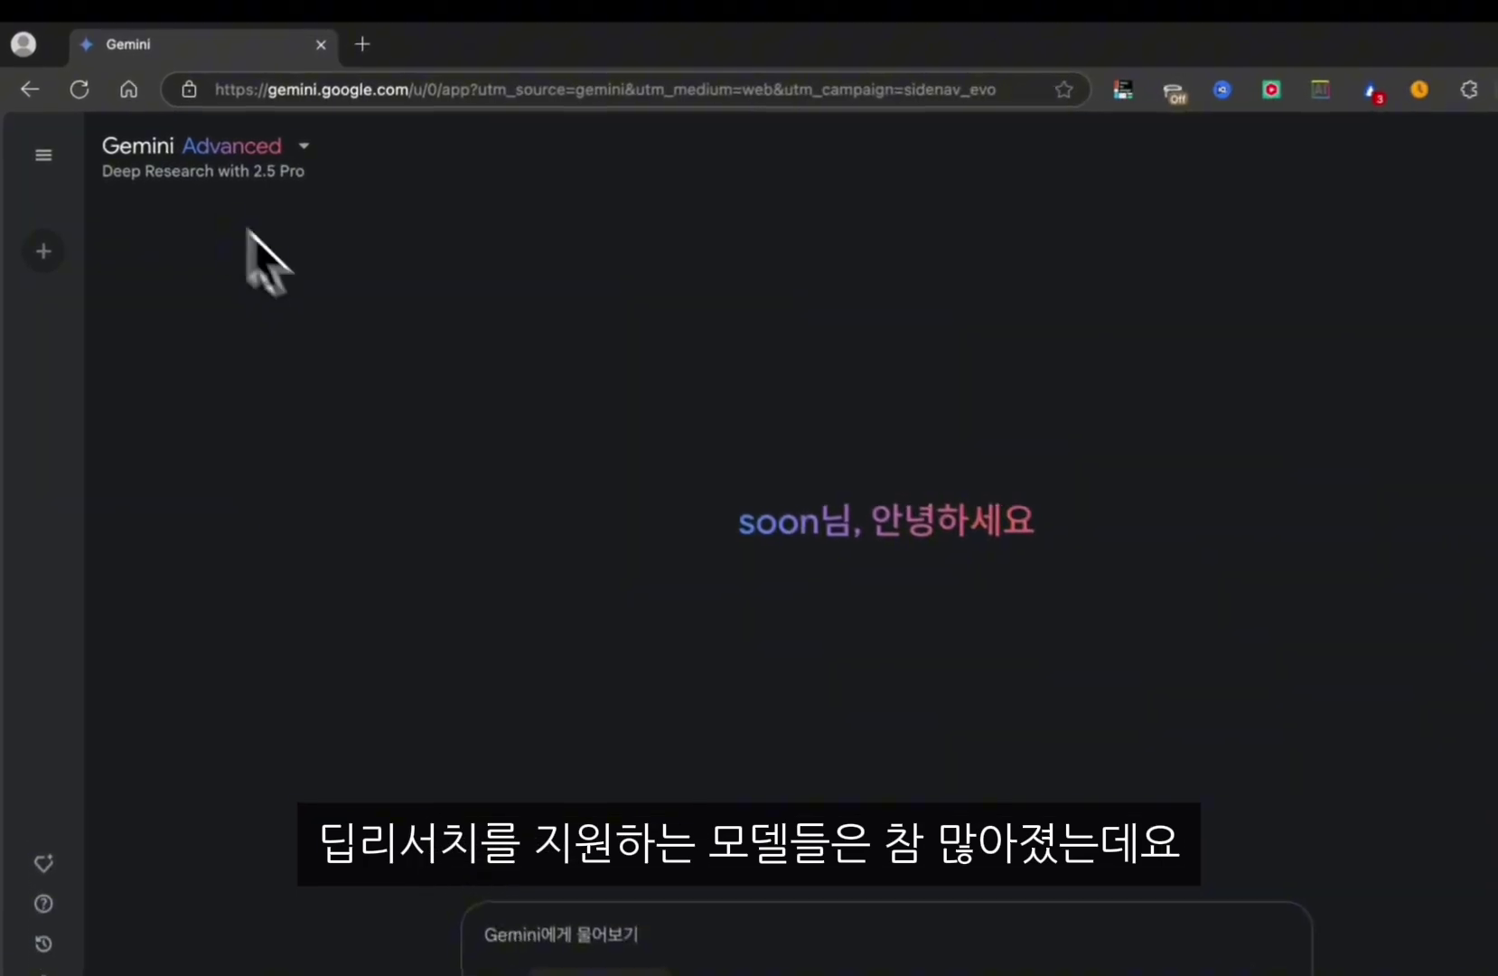
pyautogui.click(375, 490)
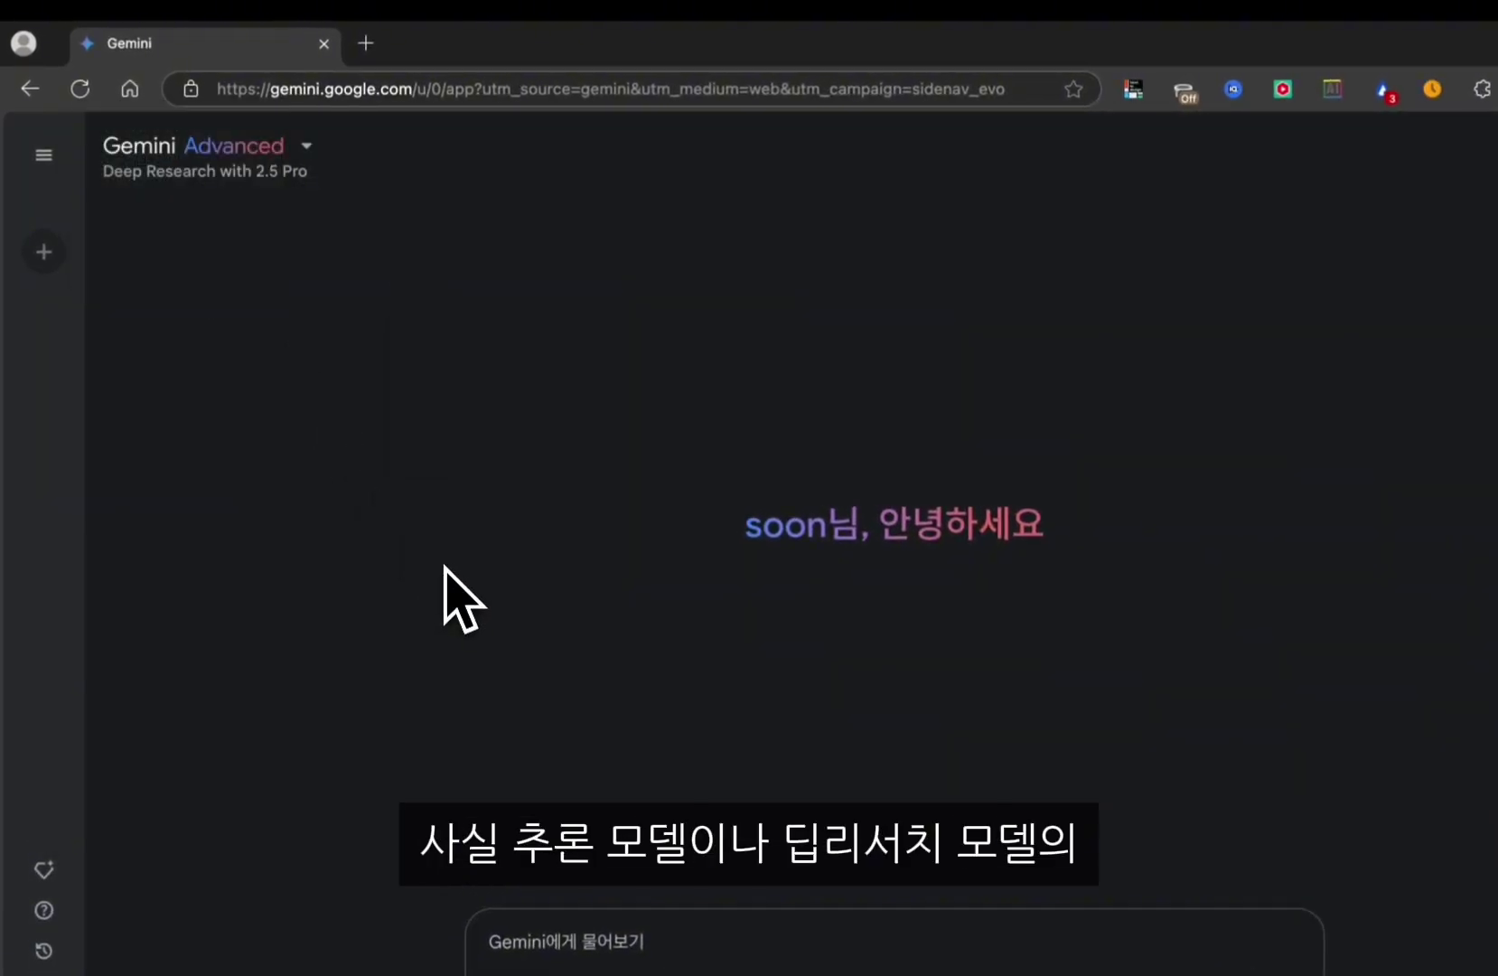
pyautogui.moveTo(534, 575); pyautogui.dragTo(769, 574)
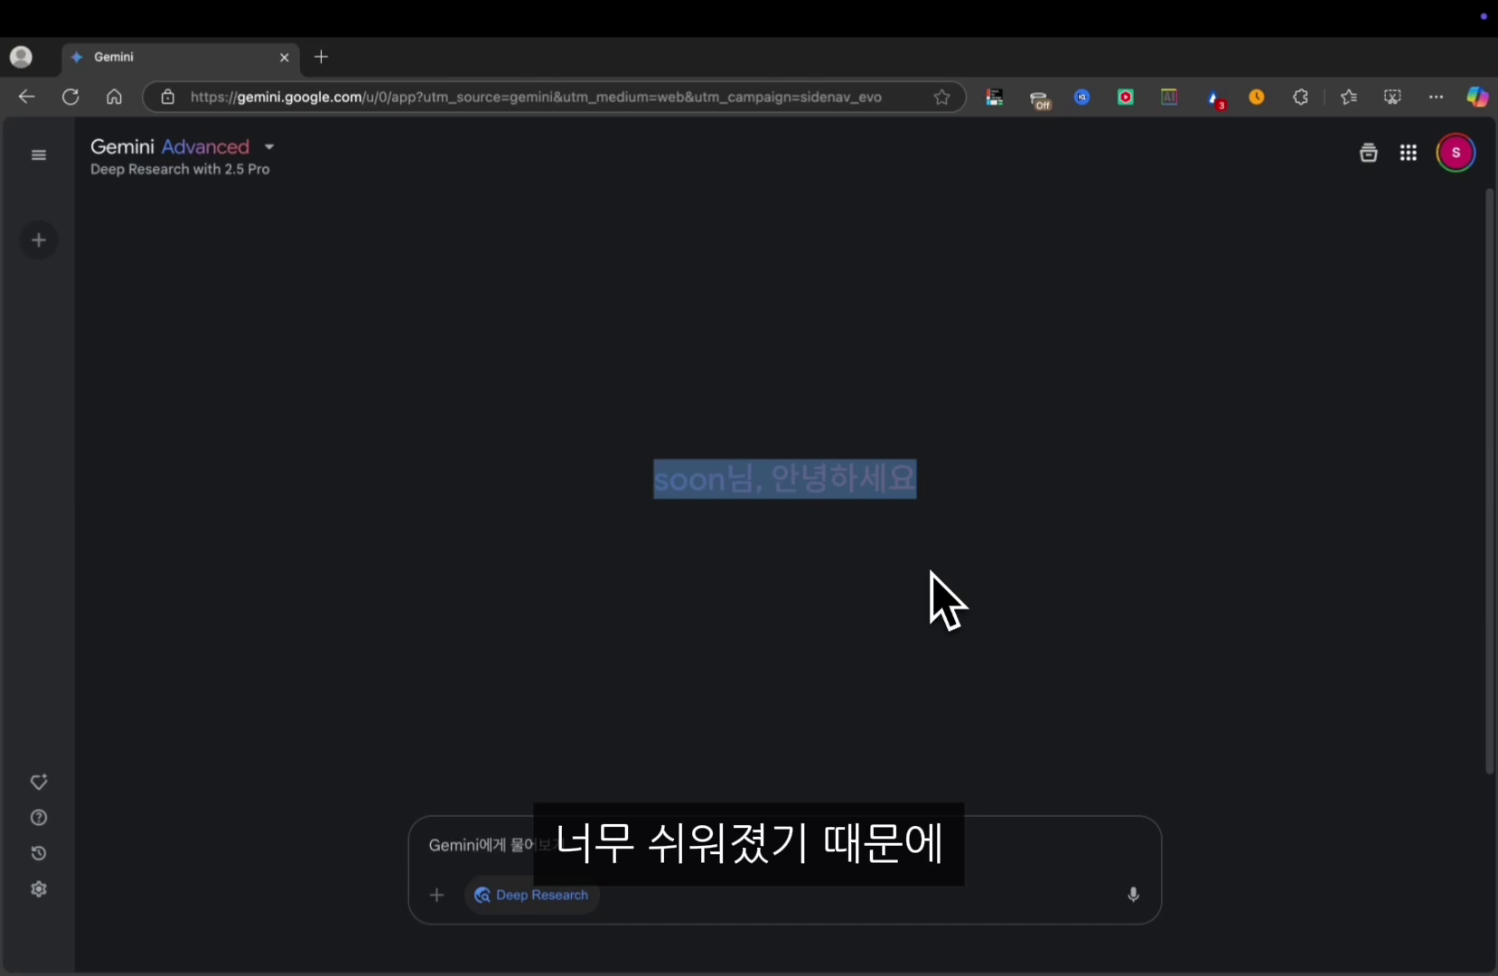
pyautogui.click(938, 592)
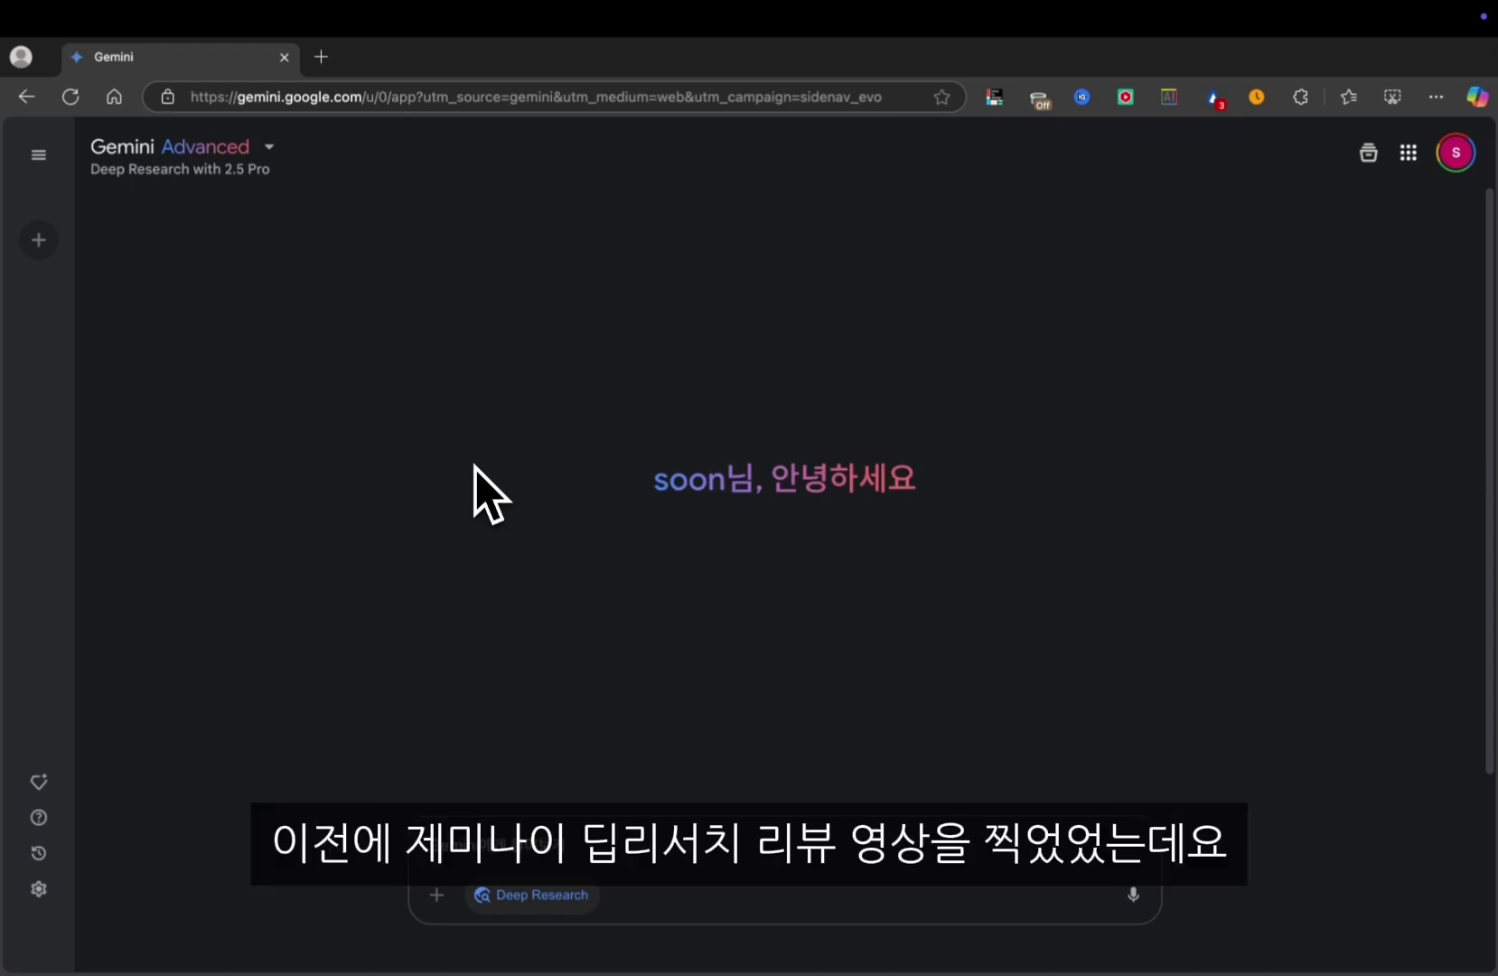
pyautogui.moveTo(473, 464); pyautogui.dragTo(931, 571)
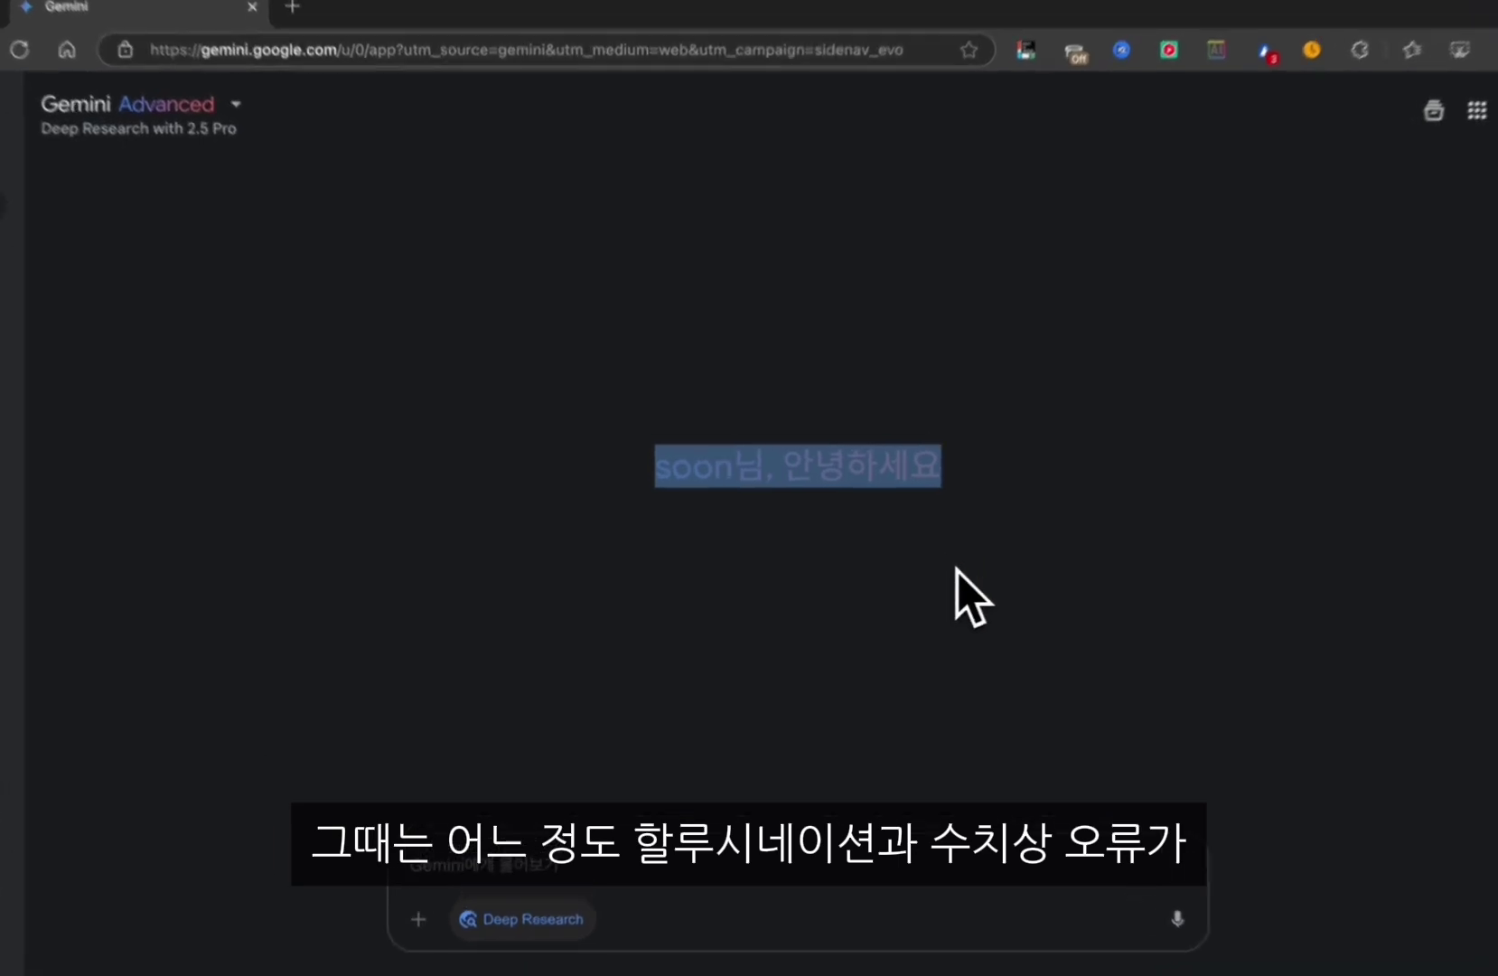
pyautogui.click(931, 575)
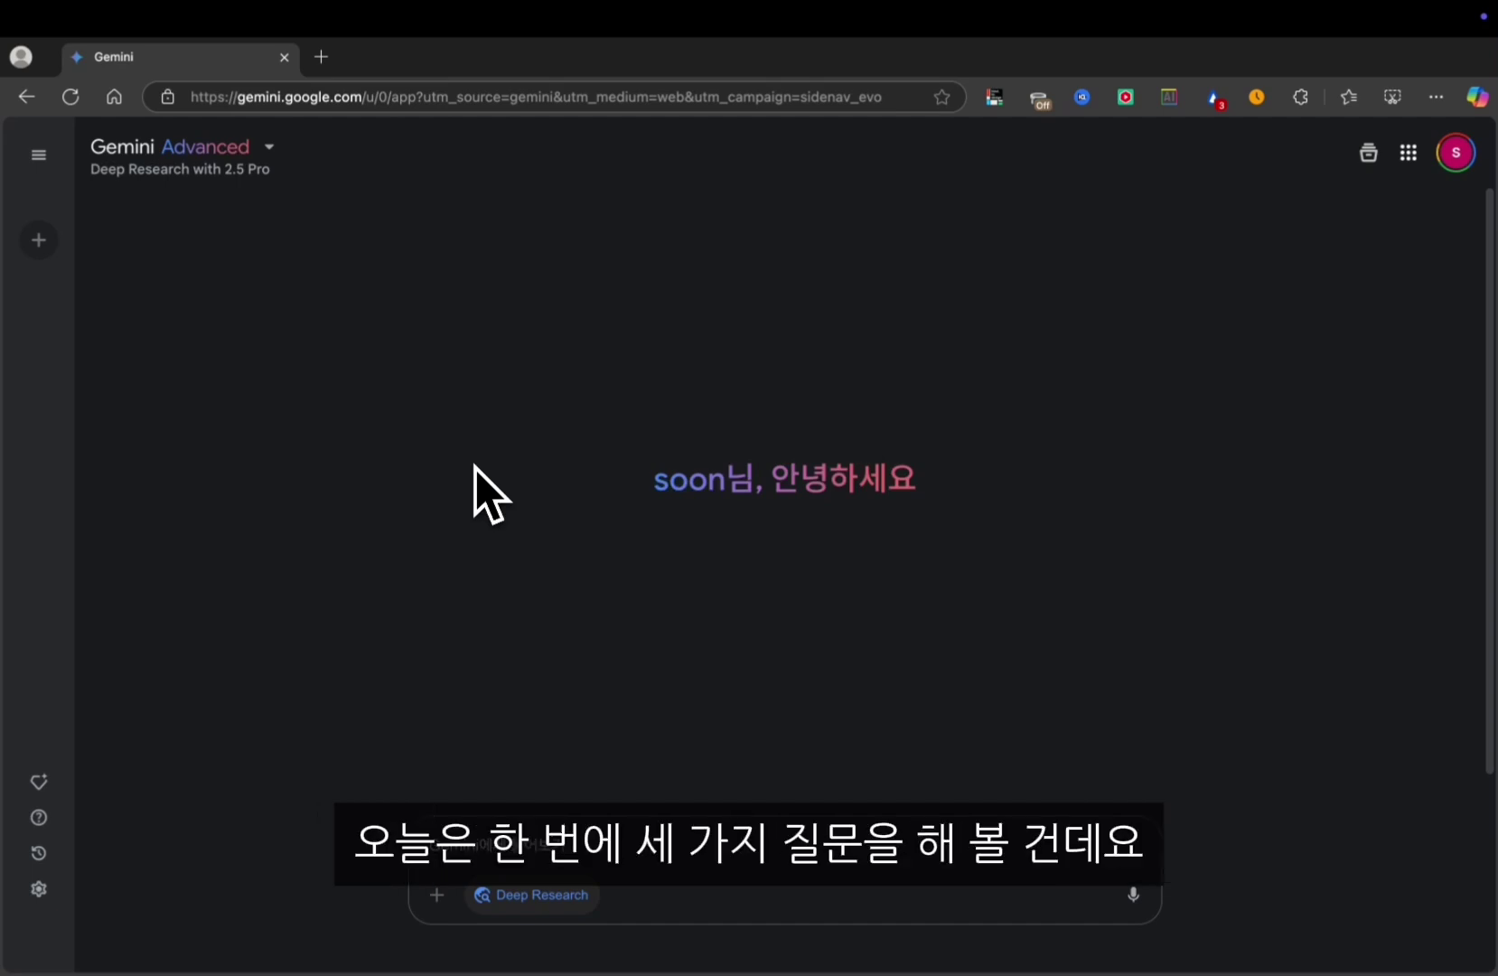
# Enter the Deep Research prompt "2025년 하반기 AI 트렌드를 조사해서 숫자와 데이터 위주로 보고서 작성해줘."
pyautogui.click(500, 839)
pyautogui.write('2025년 하반기 AI 트렌드를 조사해서 숫자와 데이터 위주로 ㅂ')
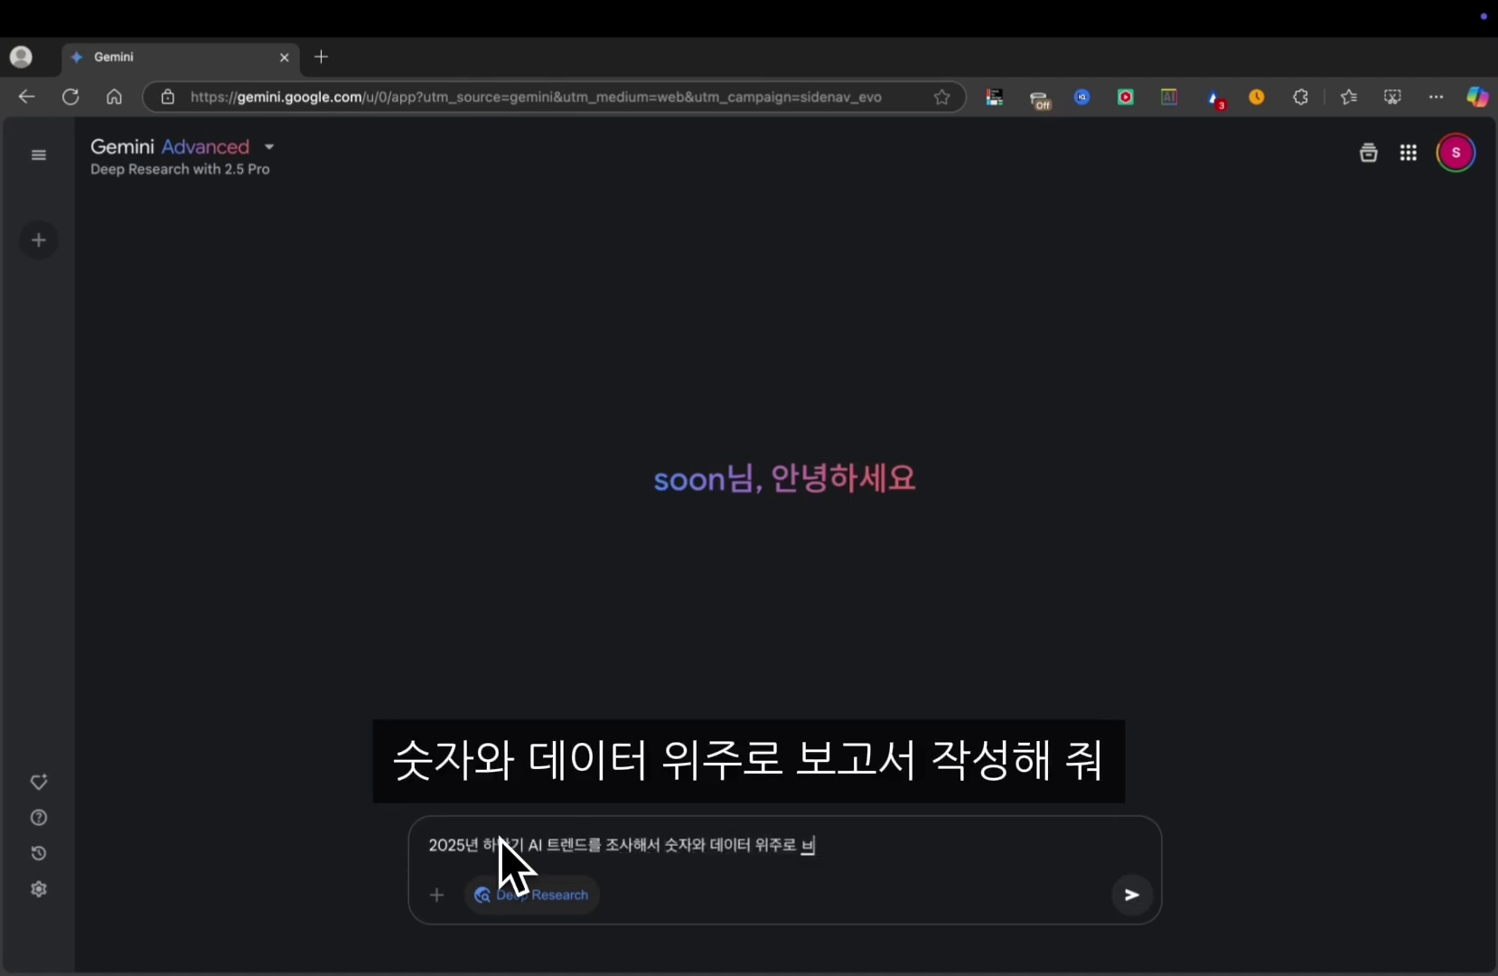
pyautogui.write('성해줘.')
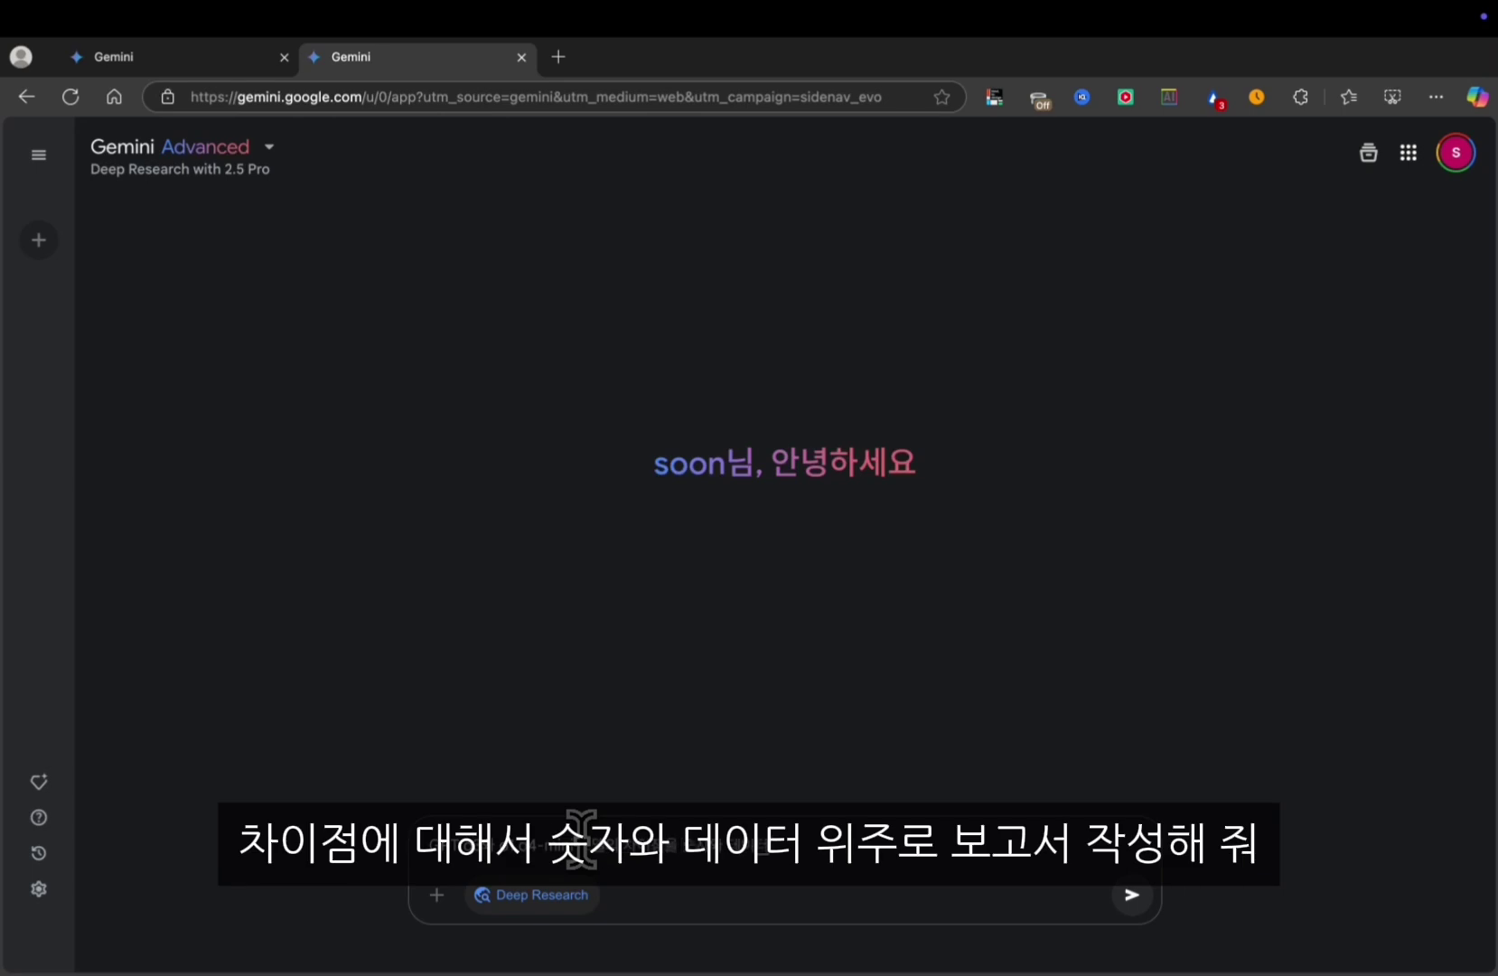
# Submit the prompt "GPT o3와 o1 o4-mini 모델의 차이점을 숫자와 데이터 위주로 보고서 작성해줘" and examine how the research plan interprets the model names
pyautogui.press('Return')
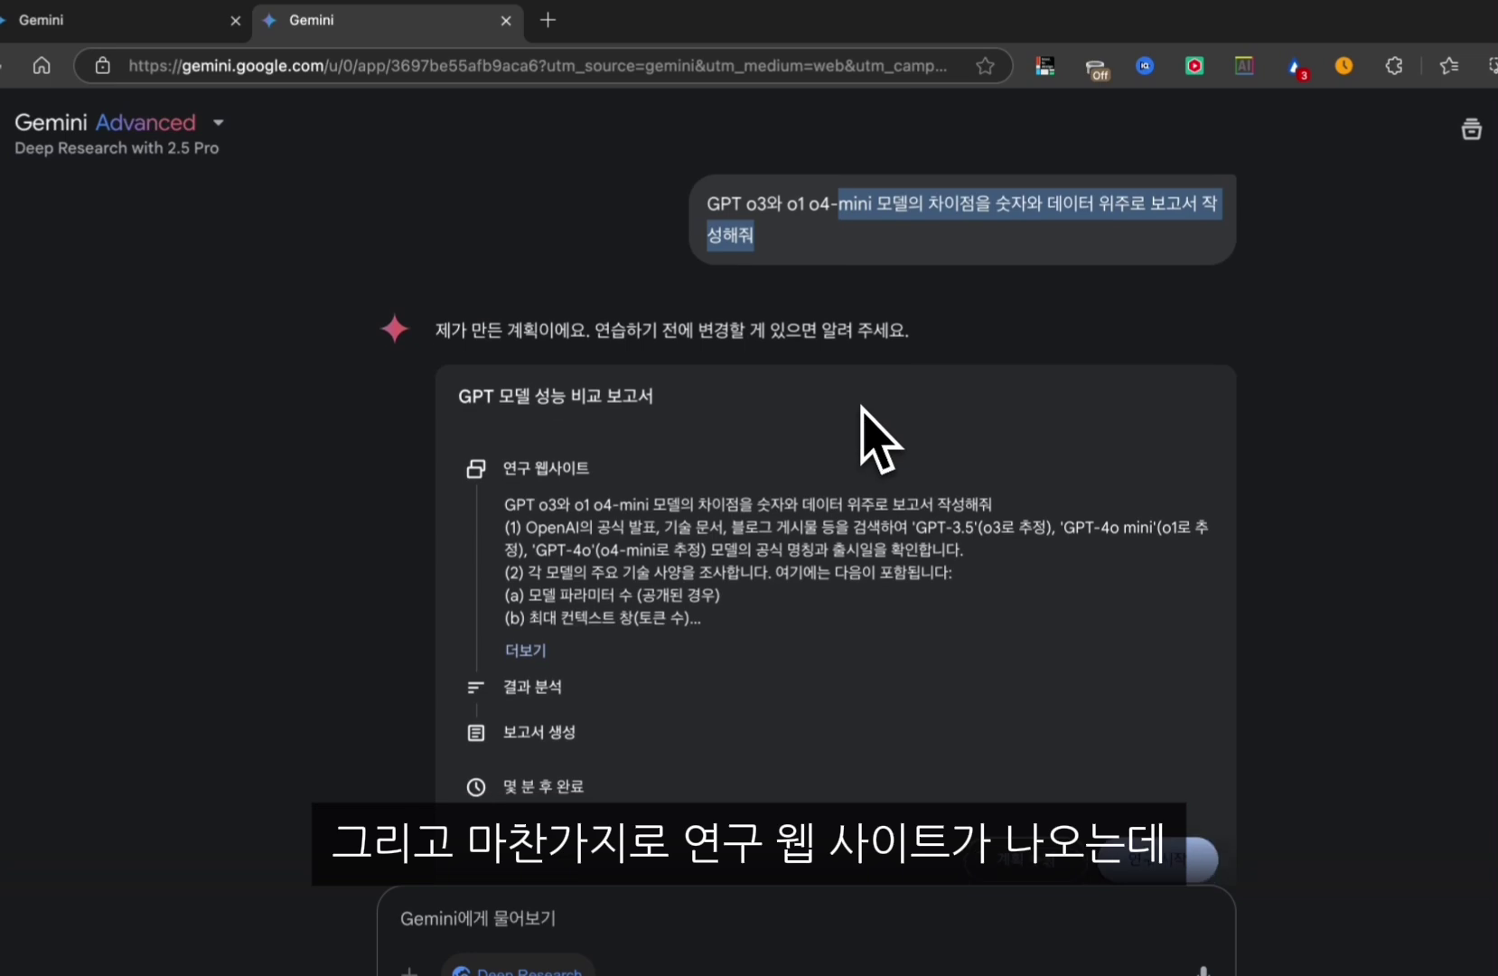
pyautogui.scroll(-2, 877, 443)
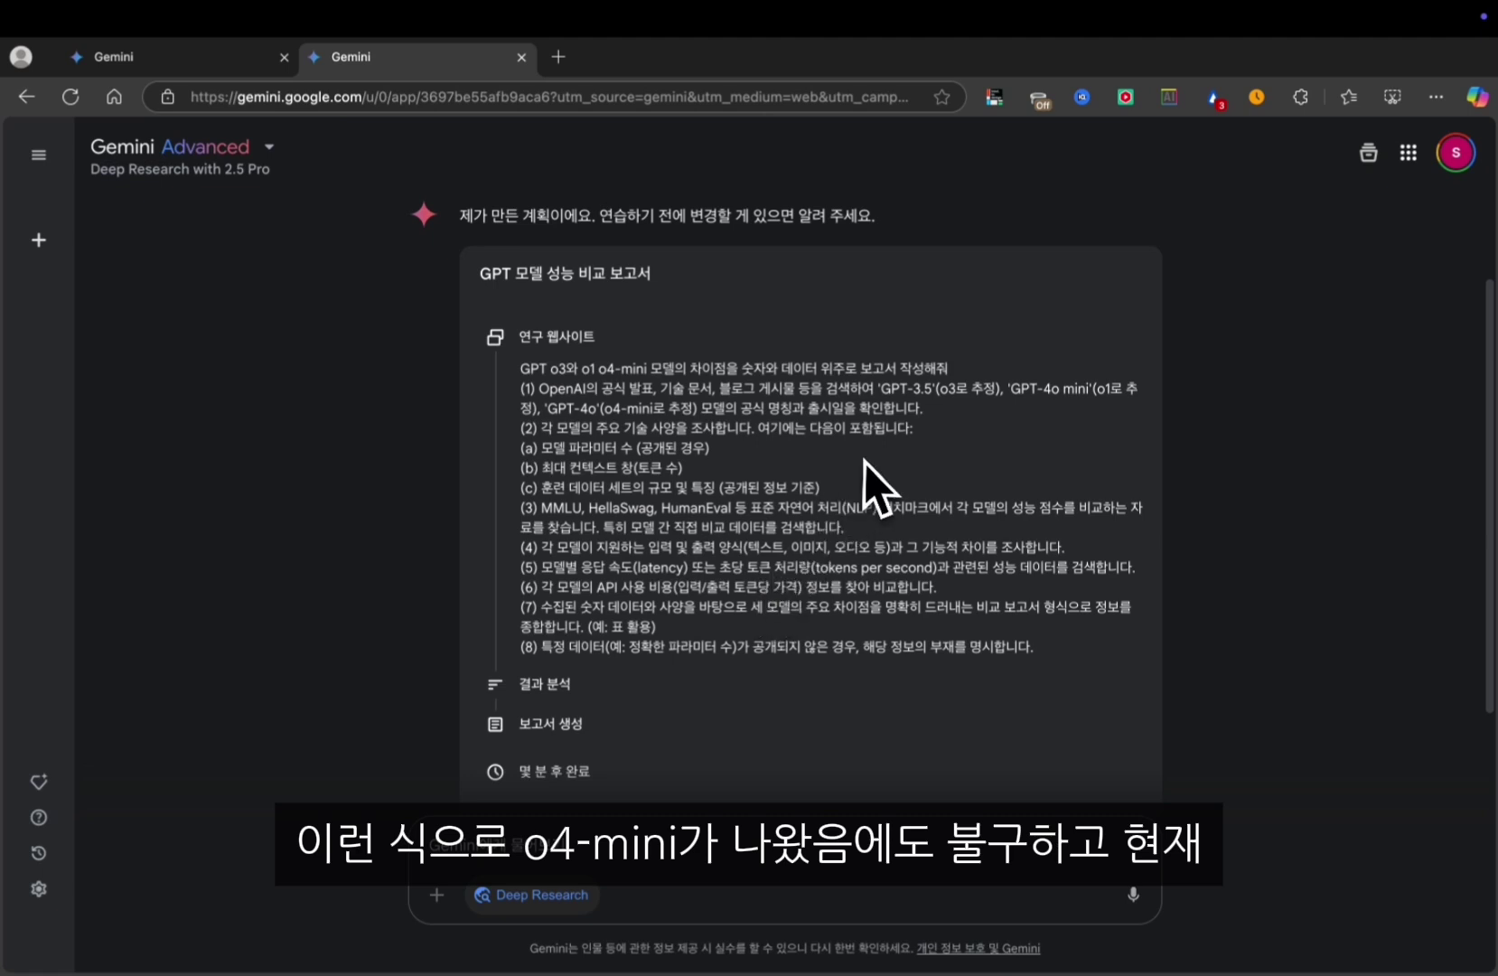
pyautogui.scroll(1, 637, 416)
pyautogui.scroll(1, 633, 407)
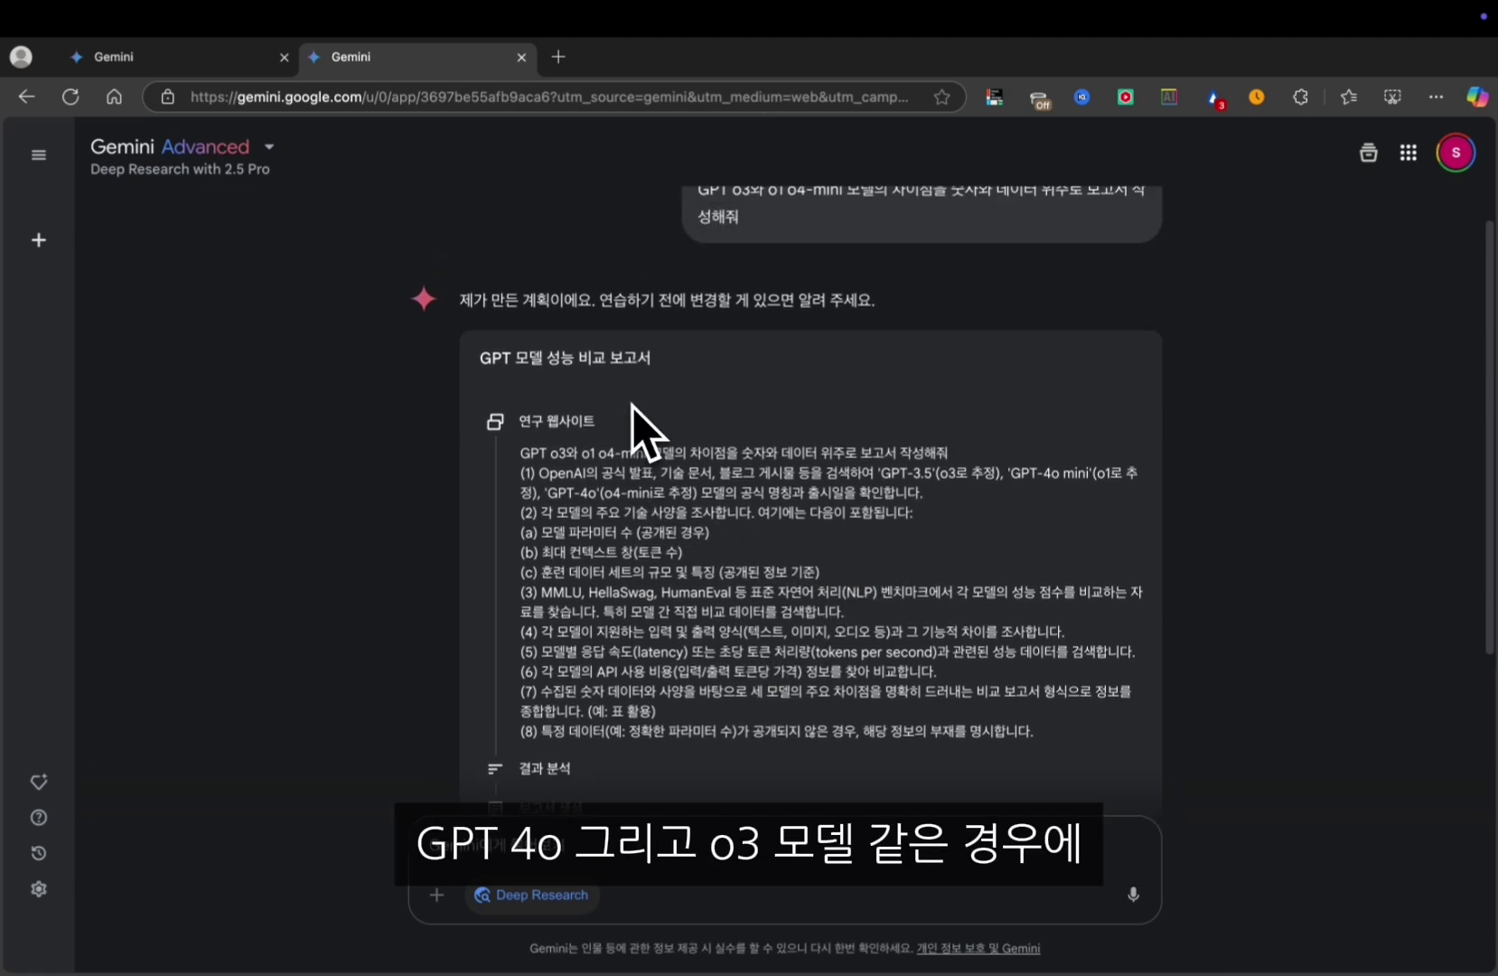
pyautogui.scroll(-2, 632, 429)
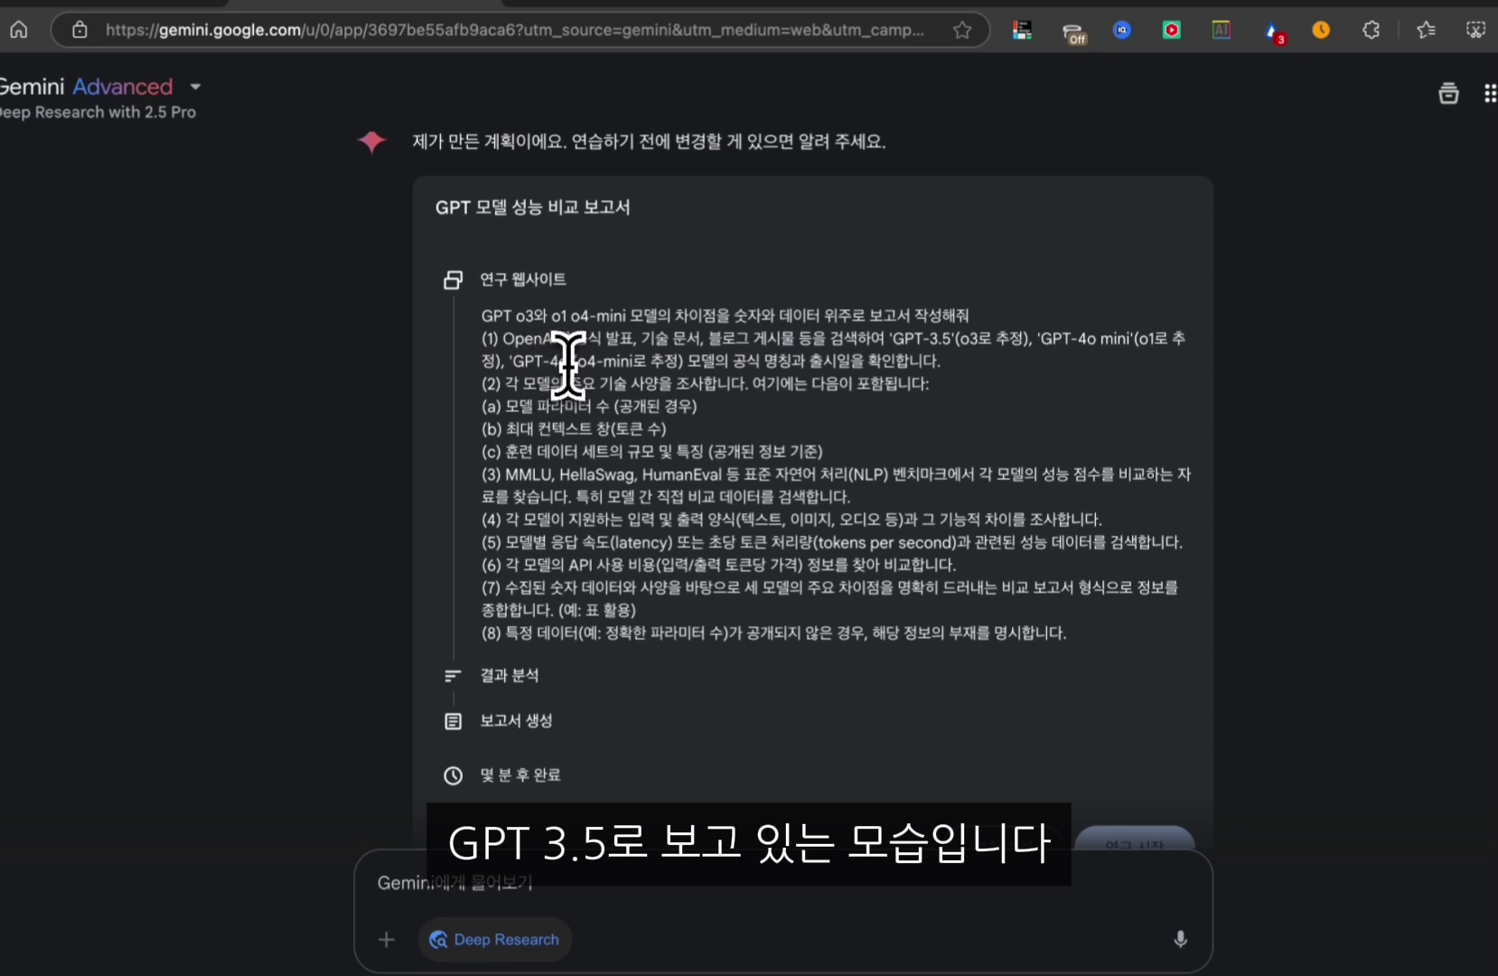
pyautogui.moveTo(571, 360); pyautogui.dragTo(684, 360)
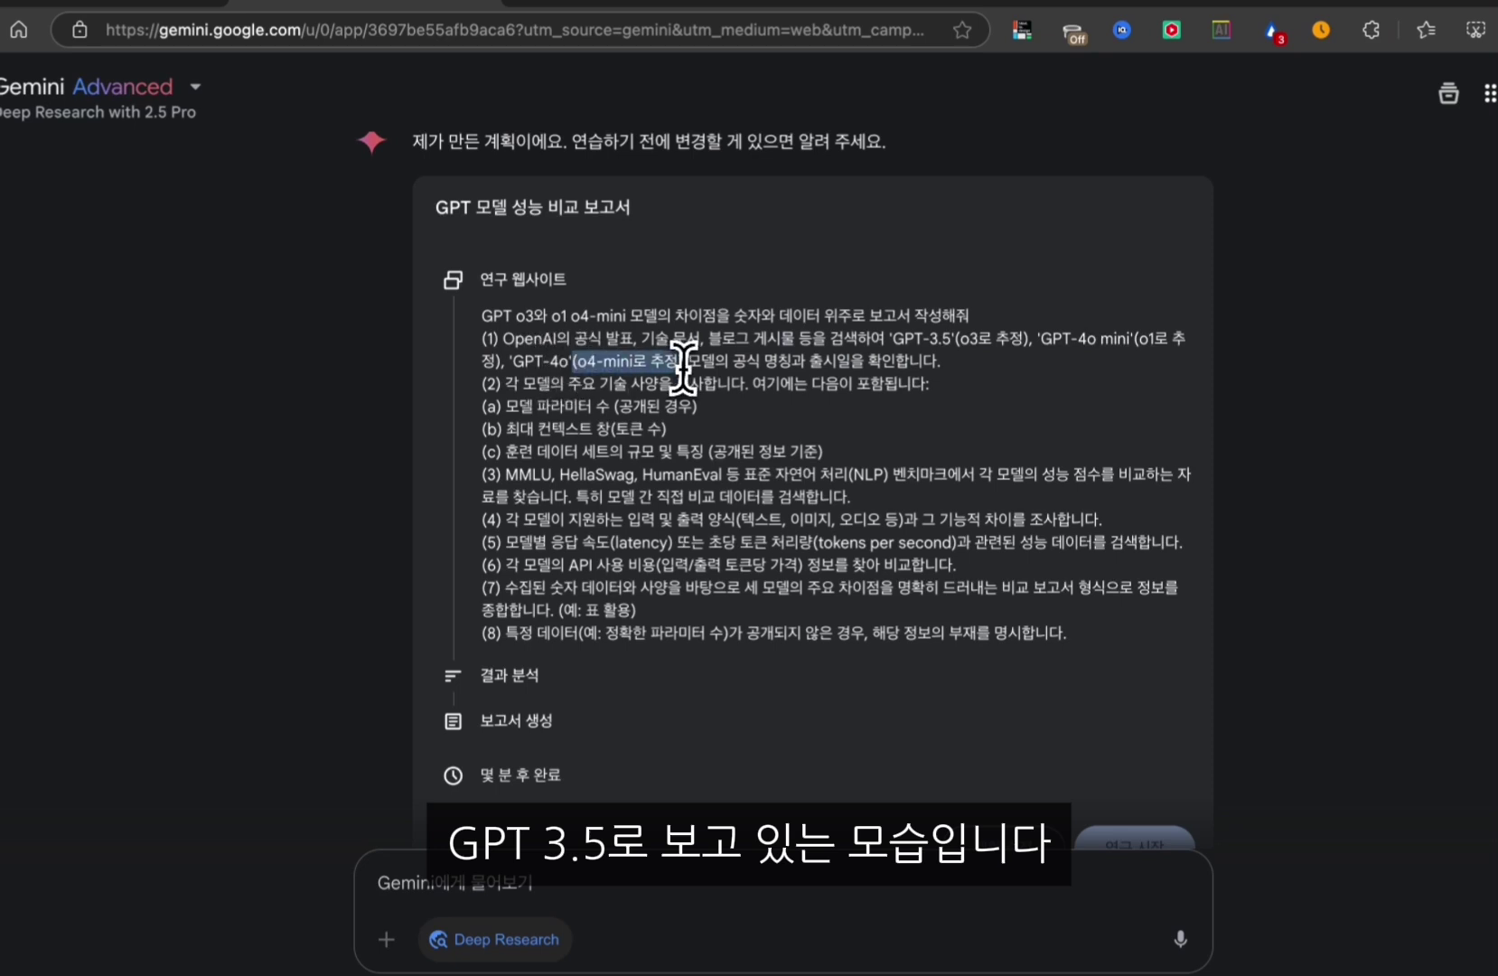
pyautogui.scroll(4, 691, 357)
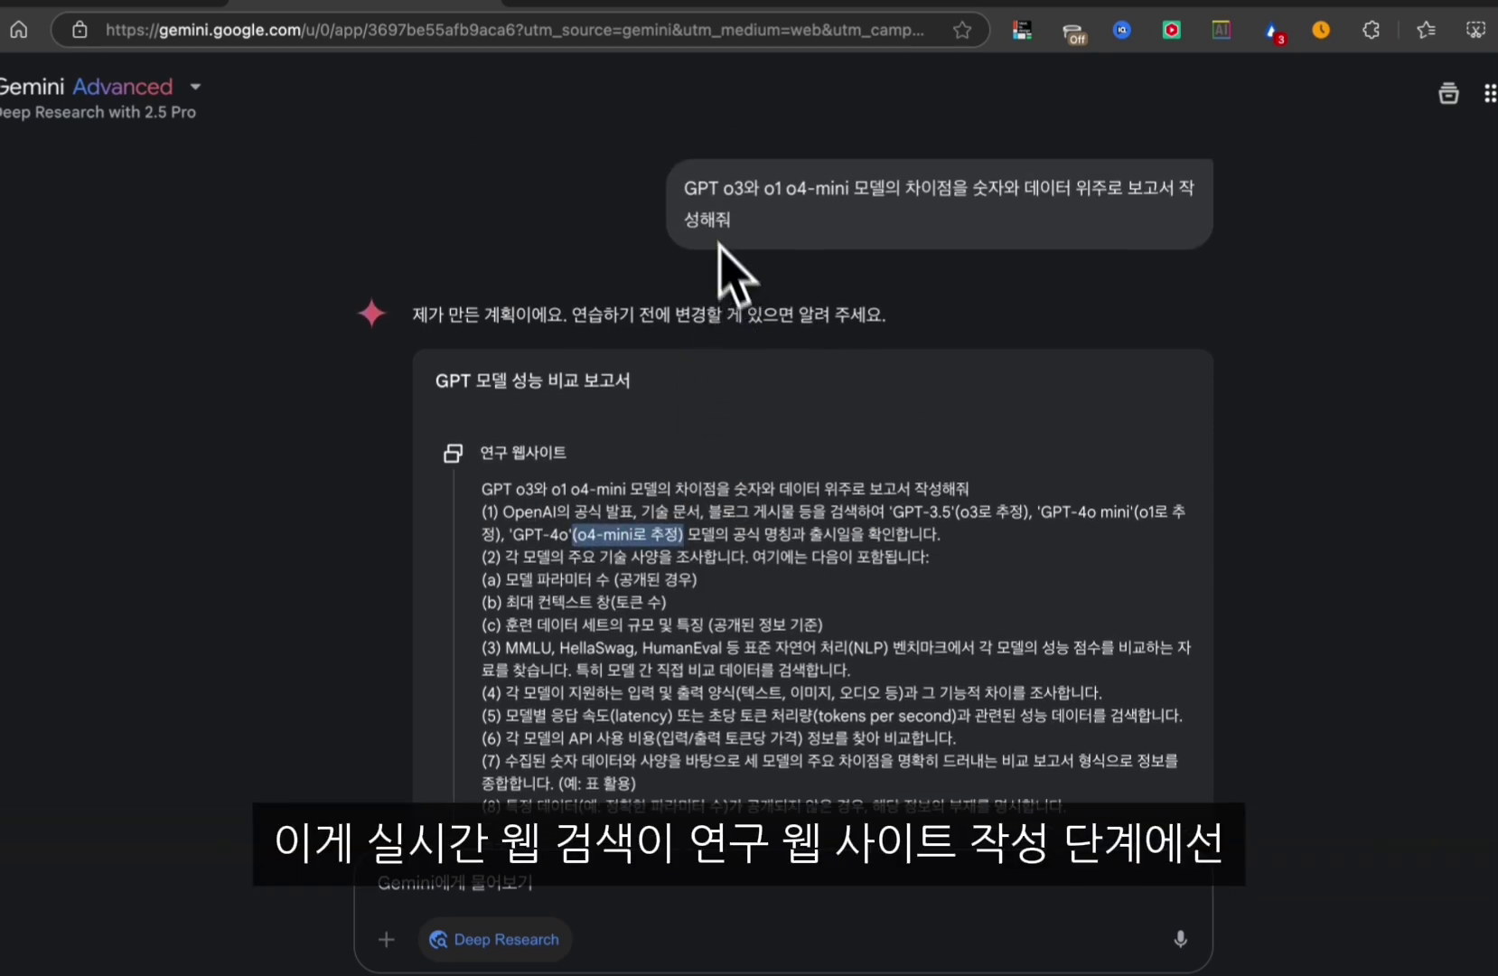
# Request a plan revision, reusing the model names from the original prompt in the message "GPT o3와 o1 o4-mini 라는 모델이 실제로 나와있어."
pyautogui.click(695, 176)
pyautogui.moveTo(755, 188); pyautogui.dragTo(857, 188)
pyautogui.hotkey('ctrl', 'c')
pyautogui.scroll(-3, 976, 542)
pyautogui.click(994, 734)
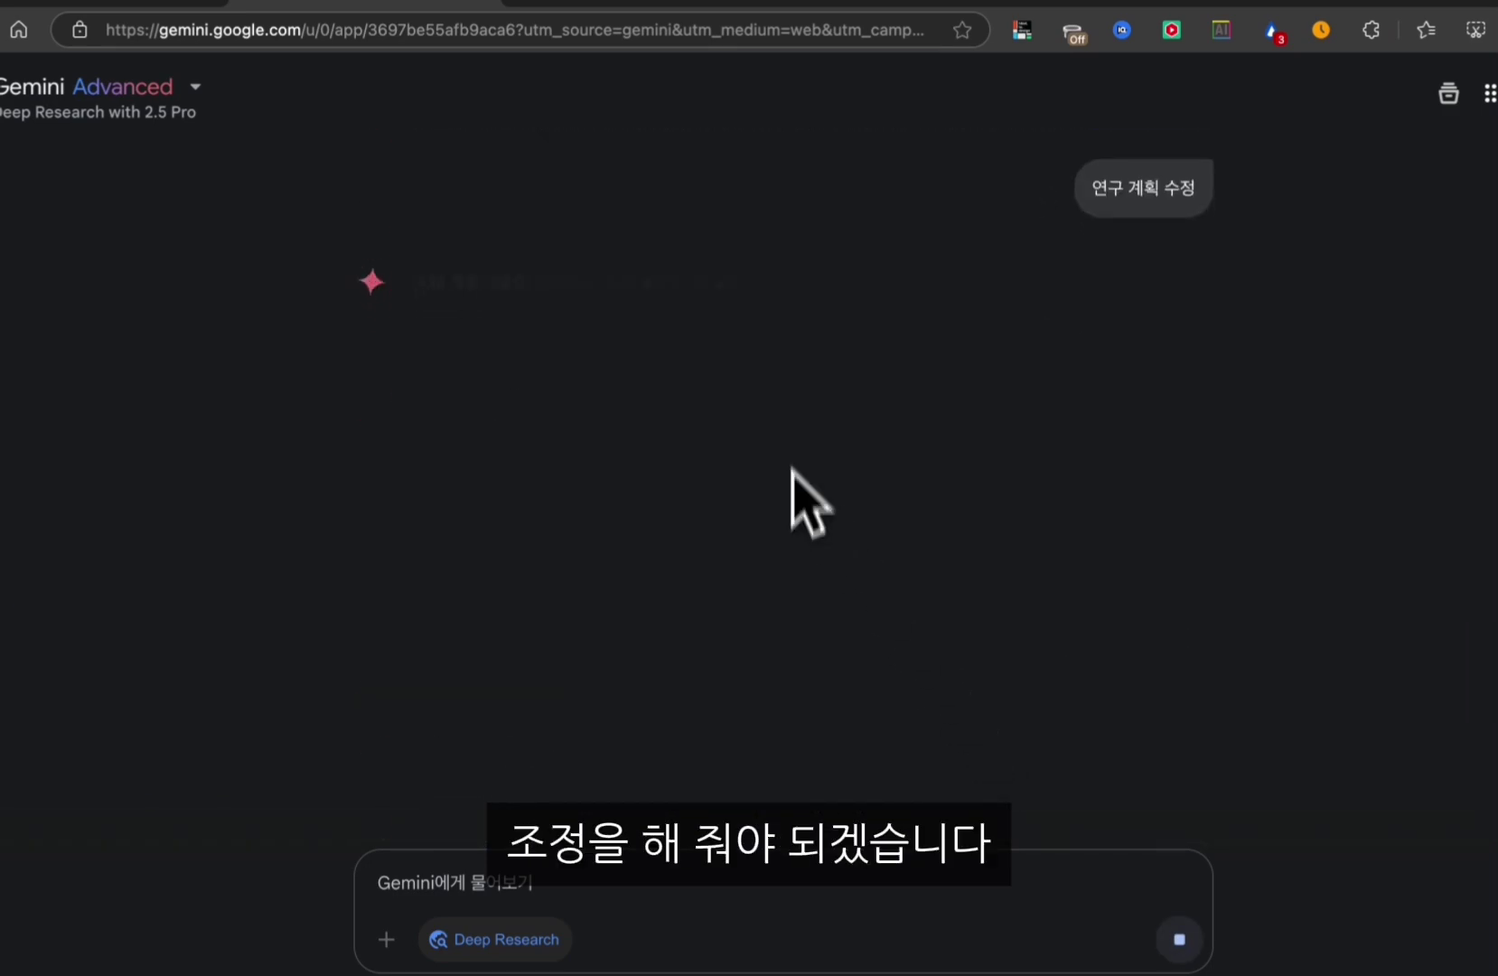
pyautogui.hotkey('ctrl', 'v')
pyautogui.scroll(-2, 692, 619)
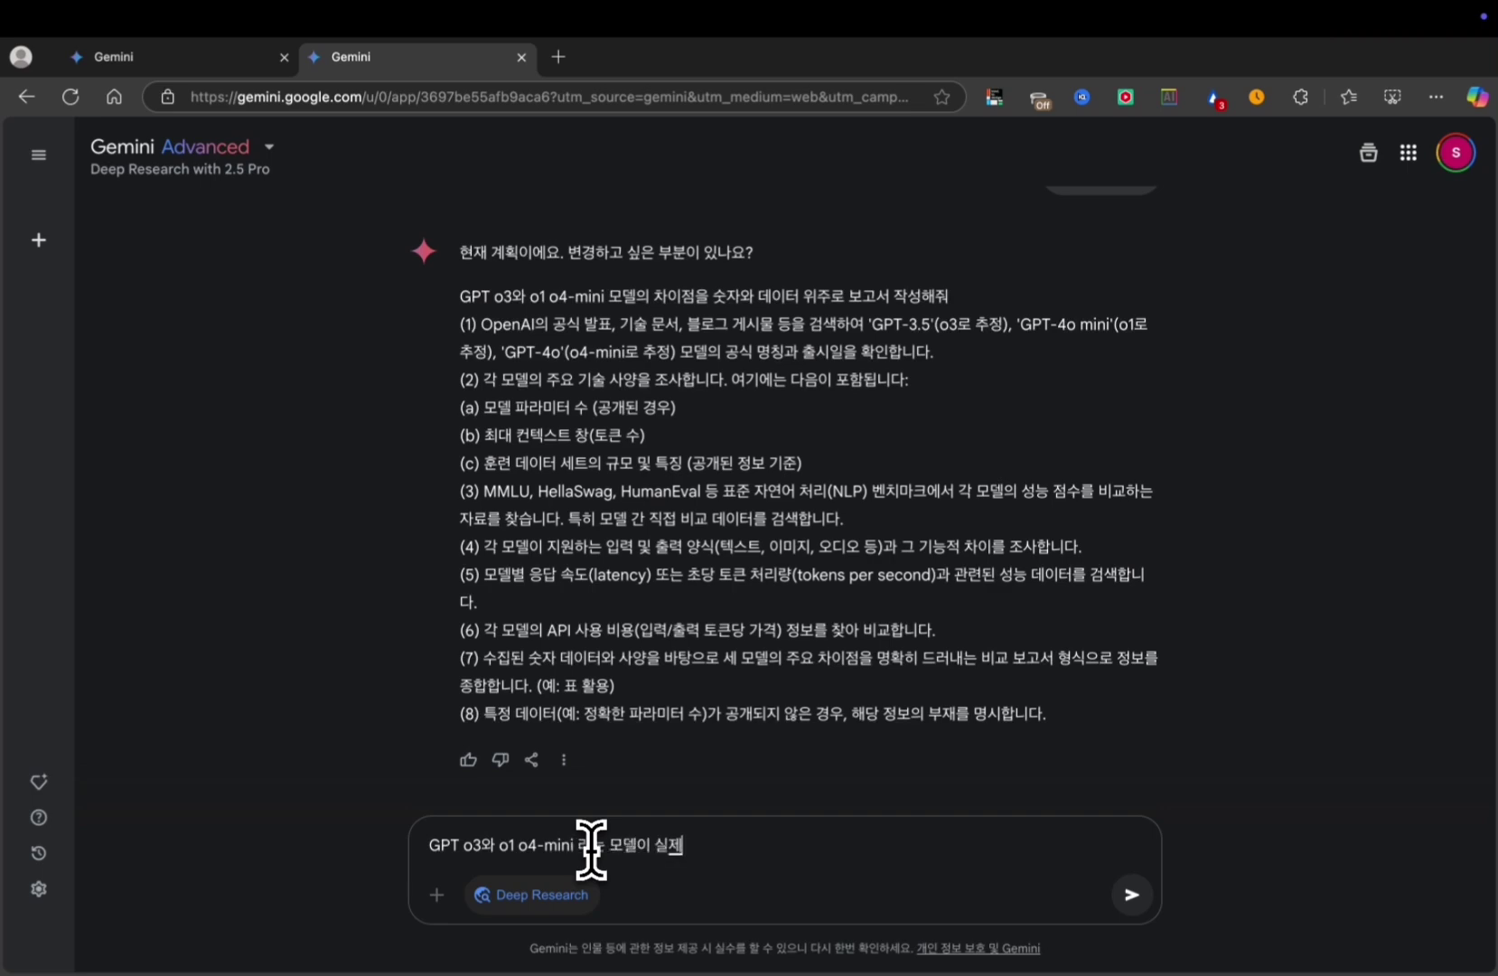
pyautogui.write('라는 모델이 실제로 나와있어.')
pyautogui.press('Return')
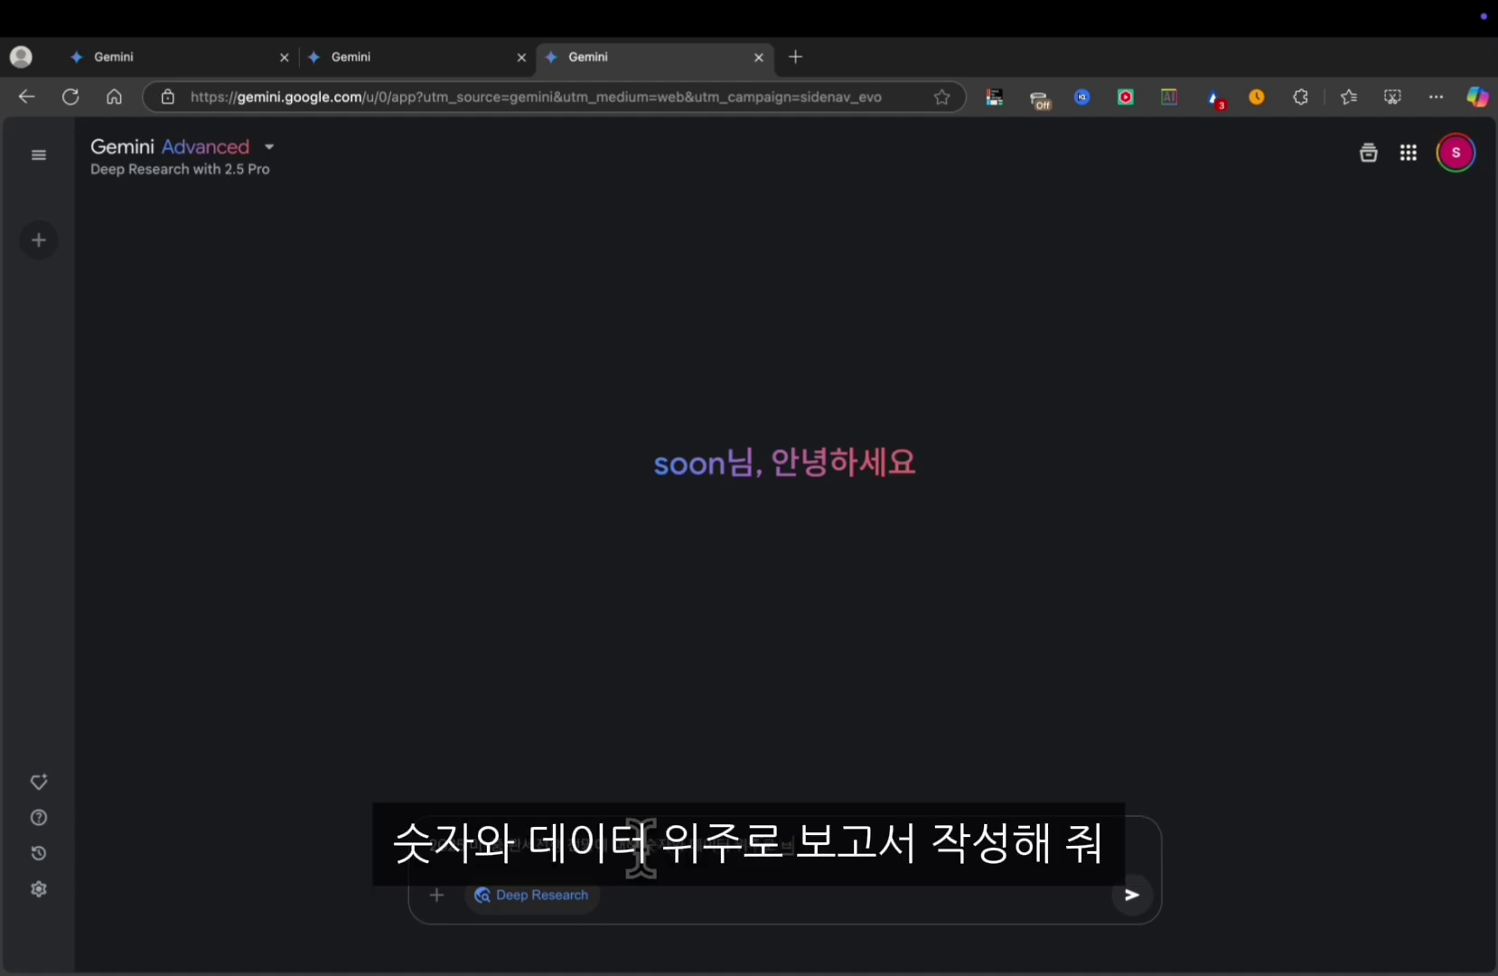
# Submit the prompt "2025 미-중 관세전쟁 전망에 대해 숫자와 데이터 위주로 보고서 작성해줘" and start the research from its plan
pyautogui.press('Return')
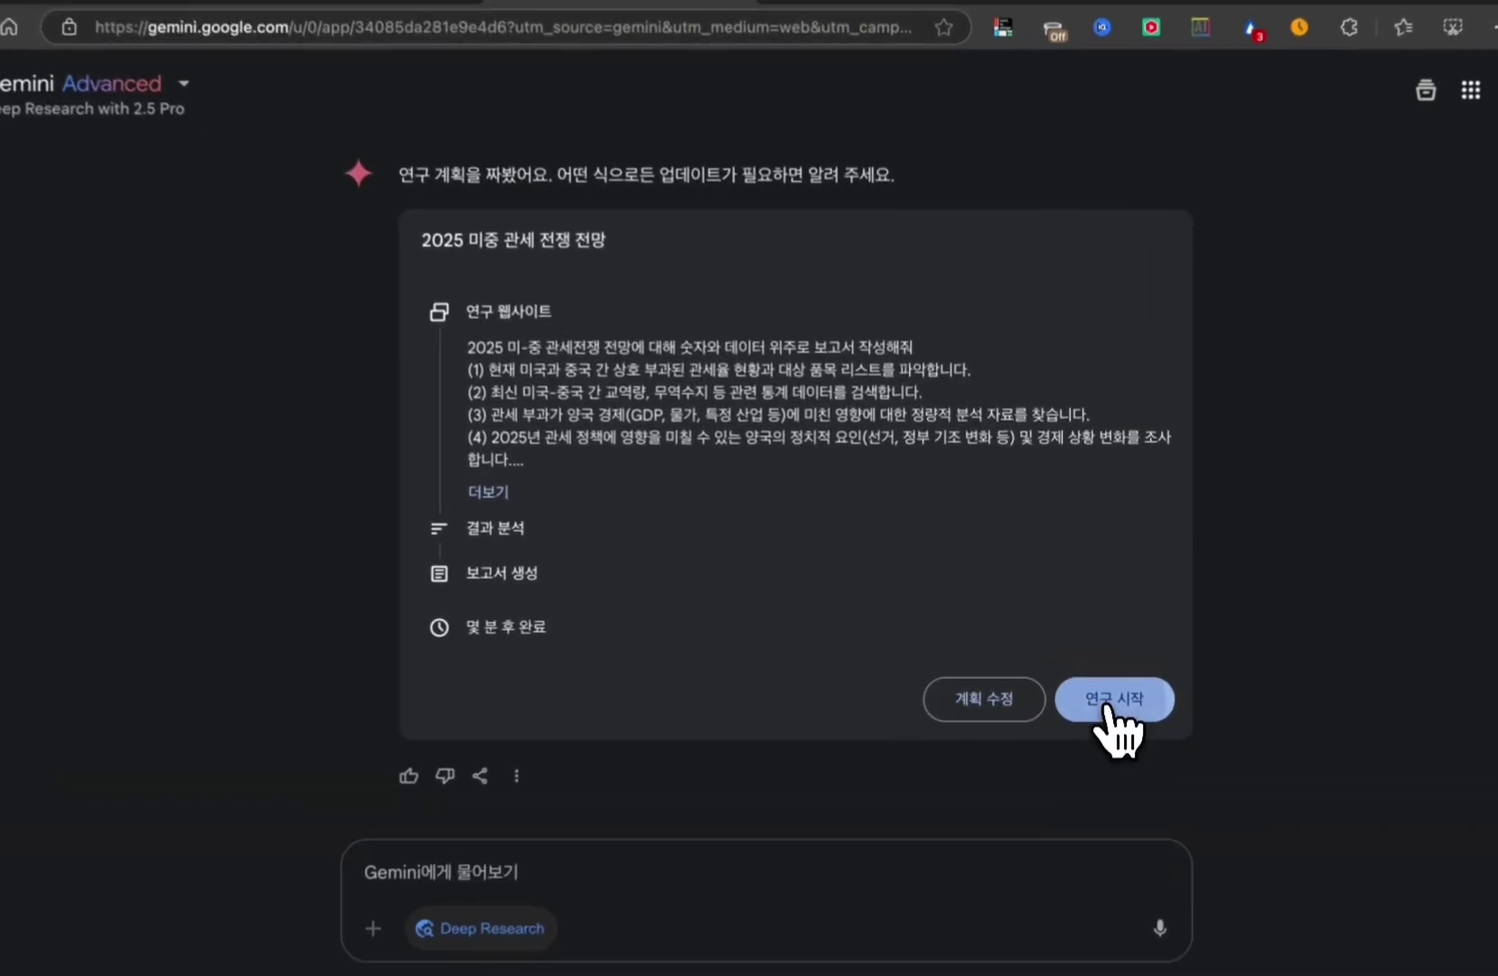
pyautogui.click(1115, 710)
pyautogui.scroll(5, 578, 425)
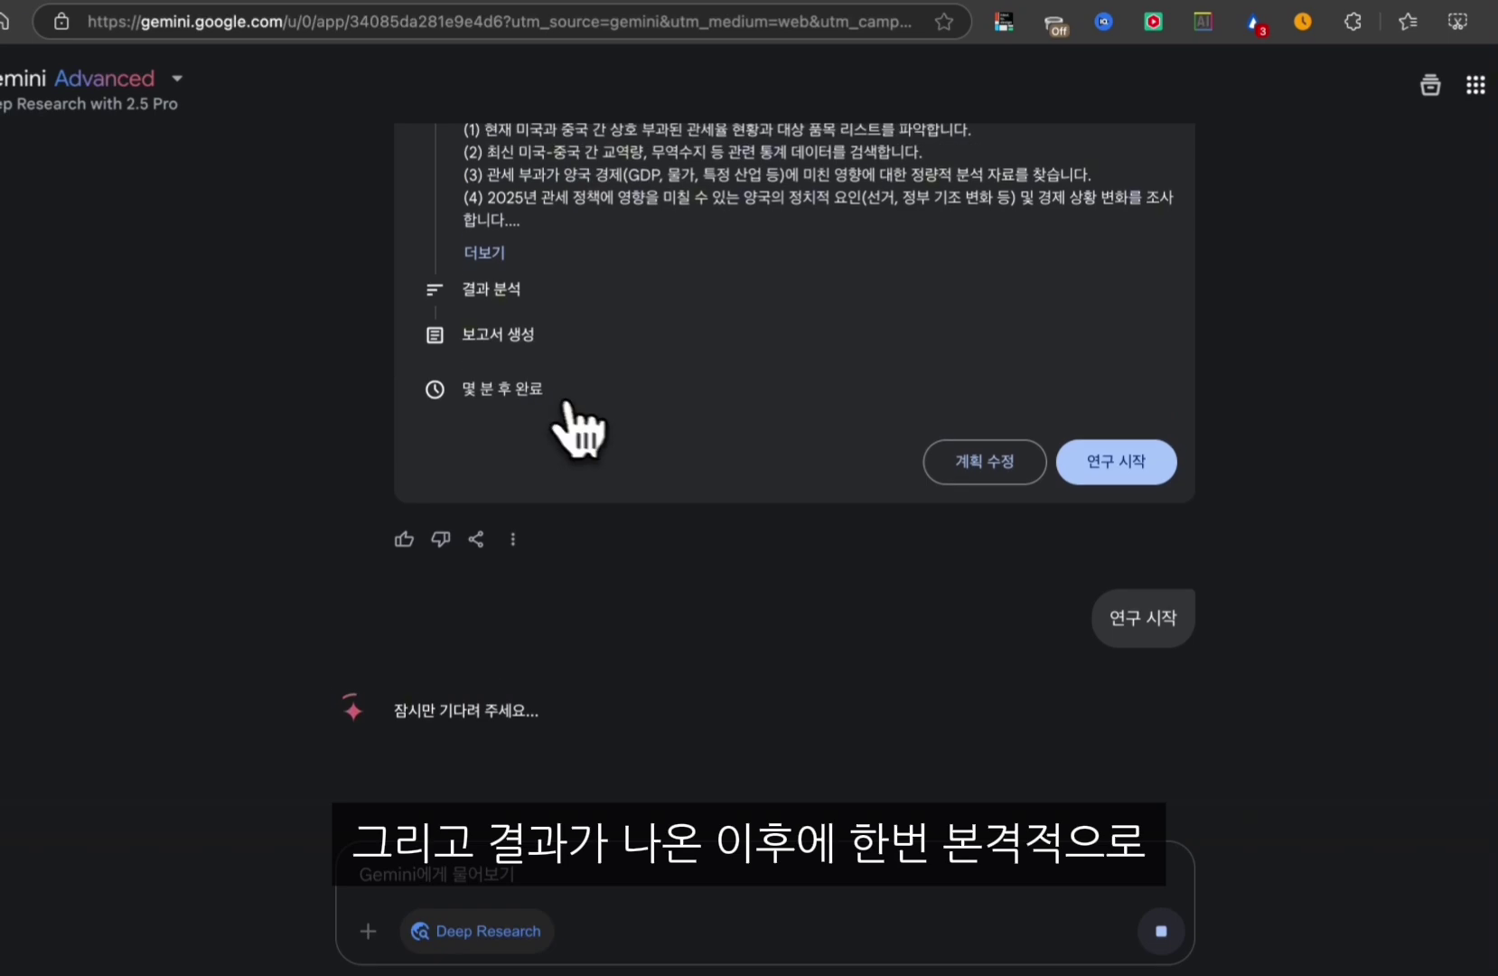
pyautogui.scroll(-1, 695, 498)
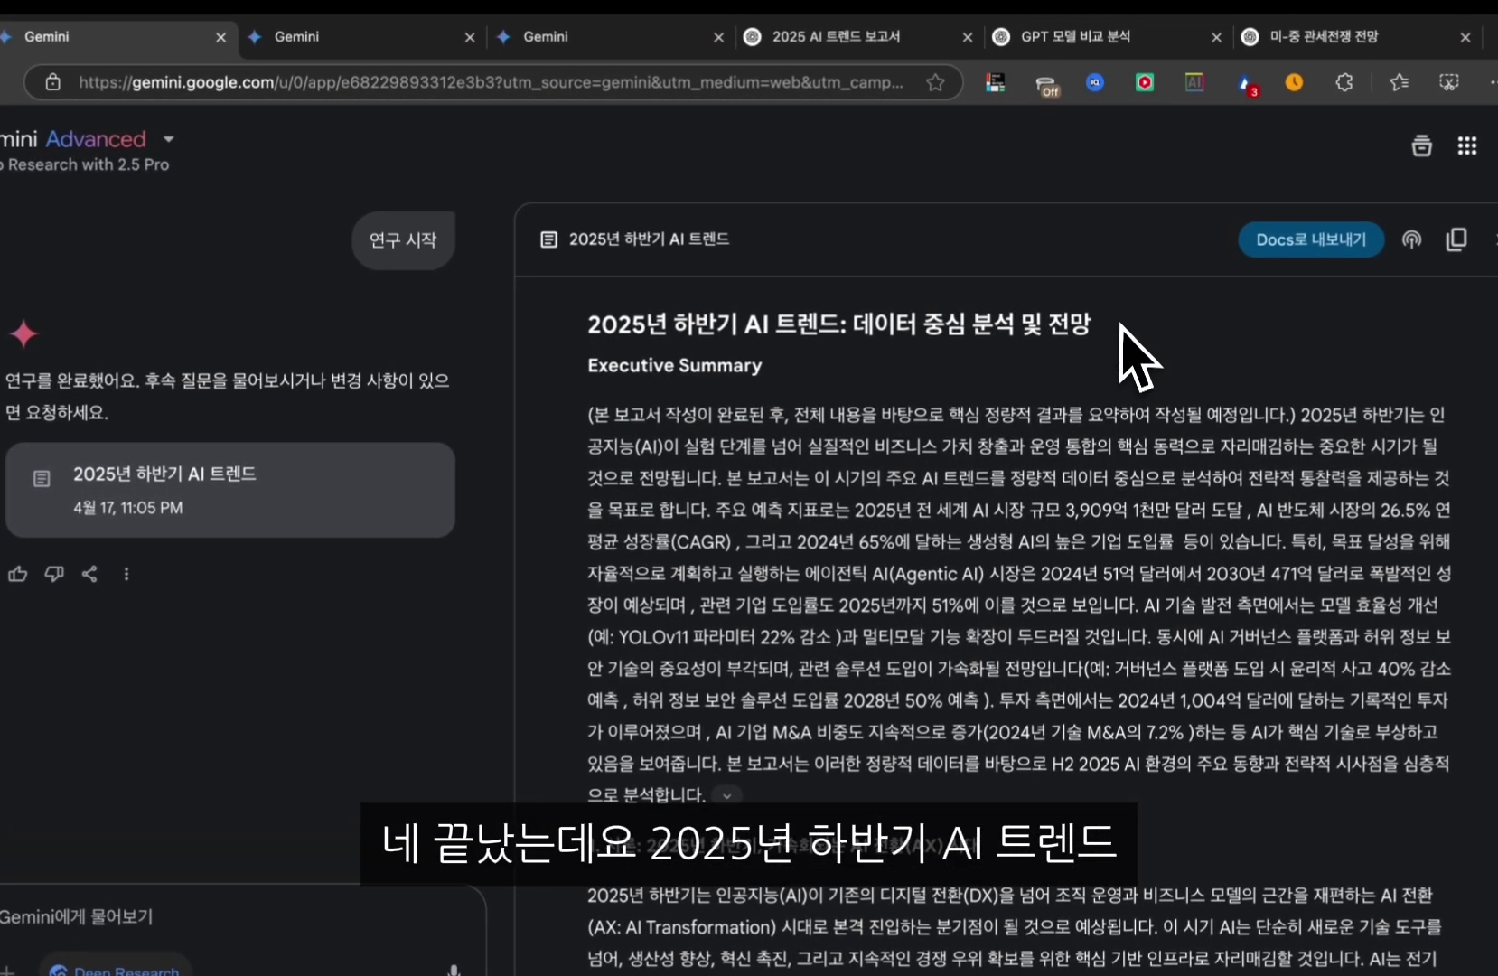
# Expand the Executive Summary's sources in the 2025년 하반기 AI 트렌드 report and open the first source to check the AI market size figure
pyautogui.scroll(-1, 1078, 390)
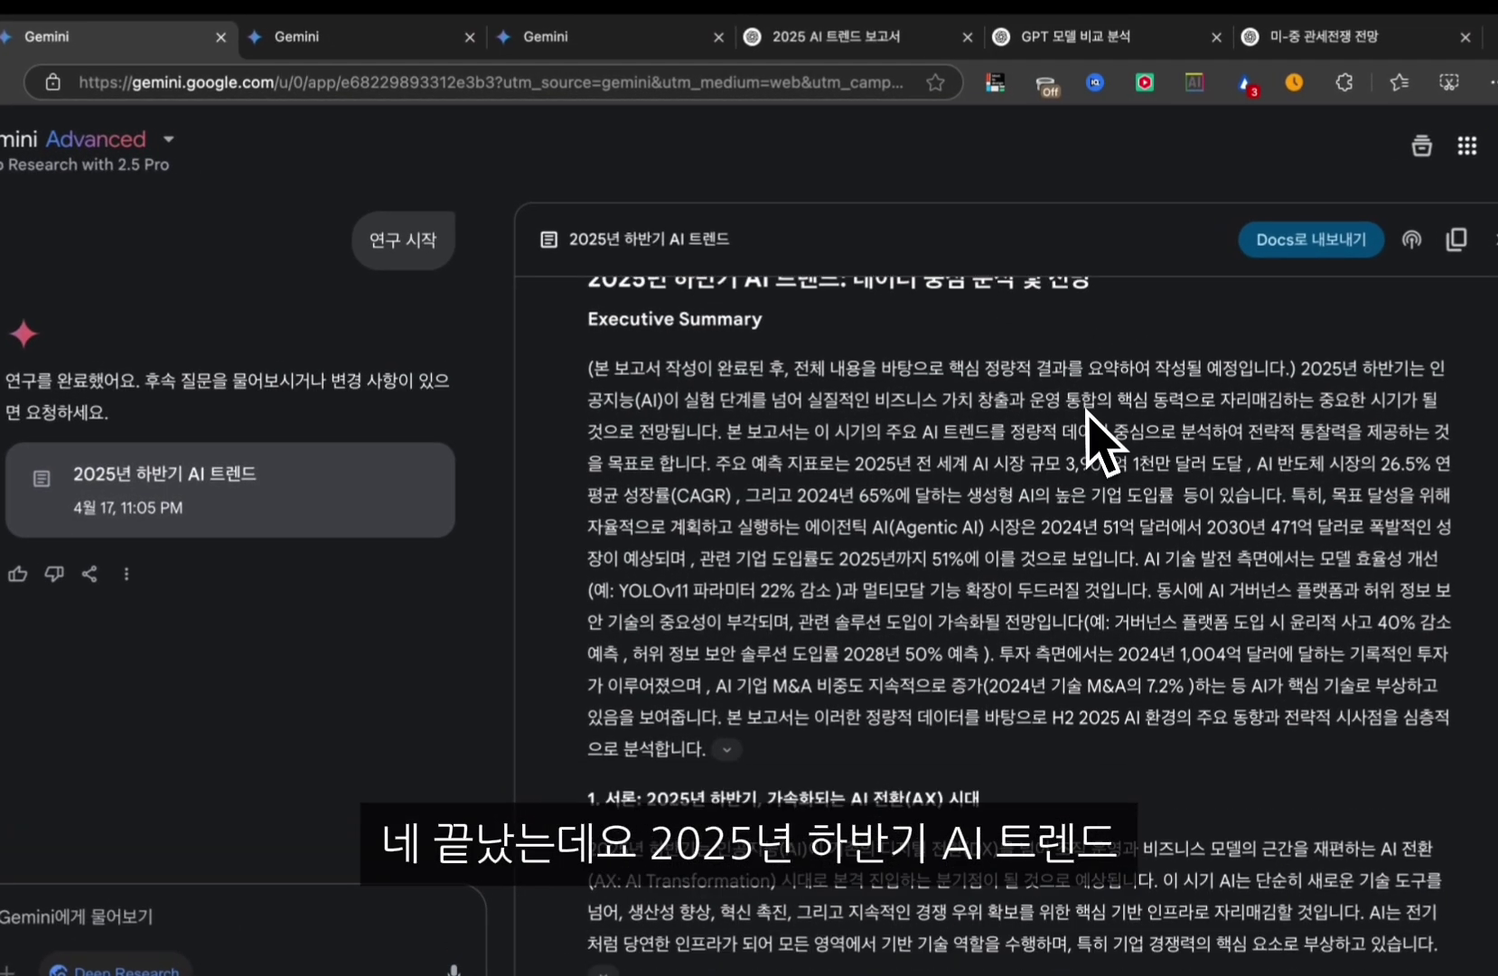
pyautogui.scroll(-1, 1101, 441)
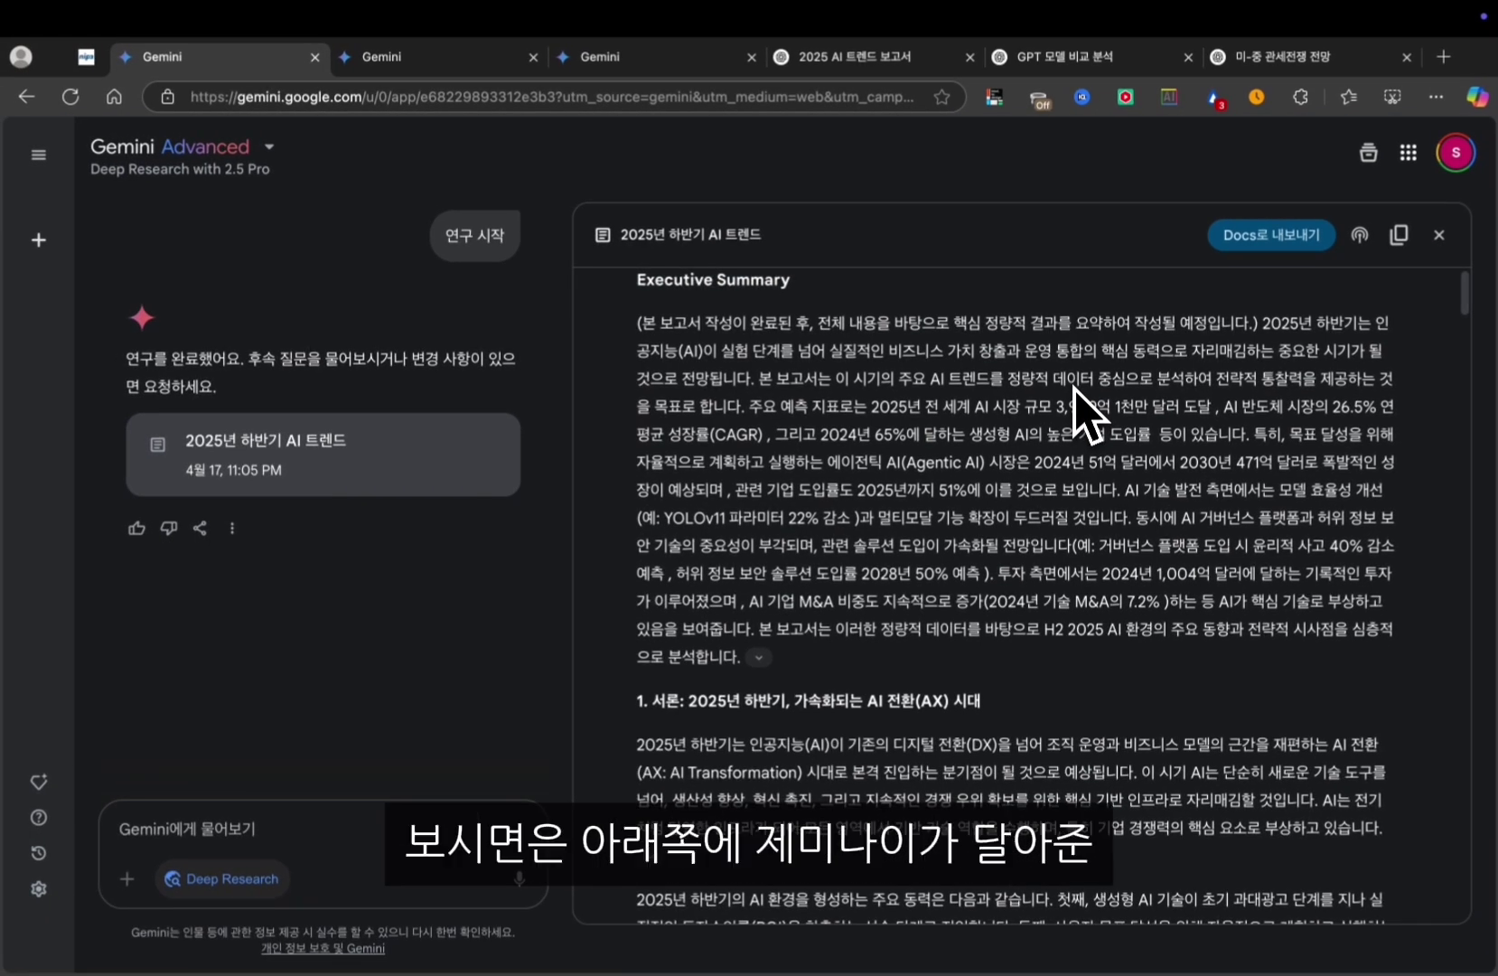
pyautogui.scroll(1, 774, 556)
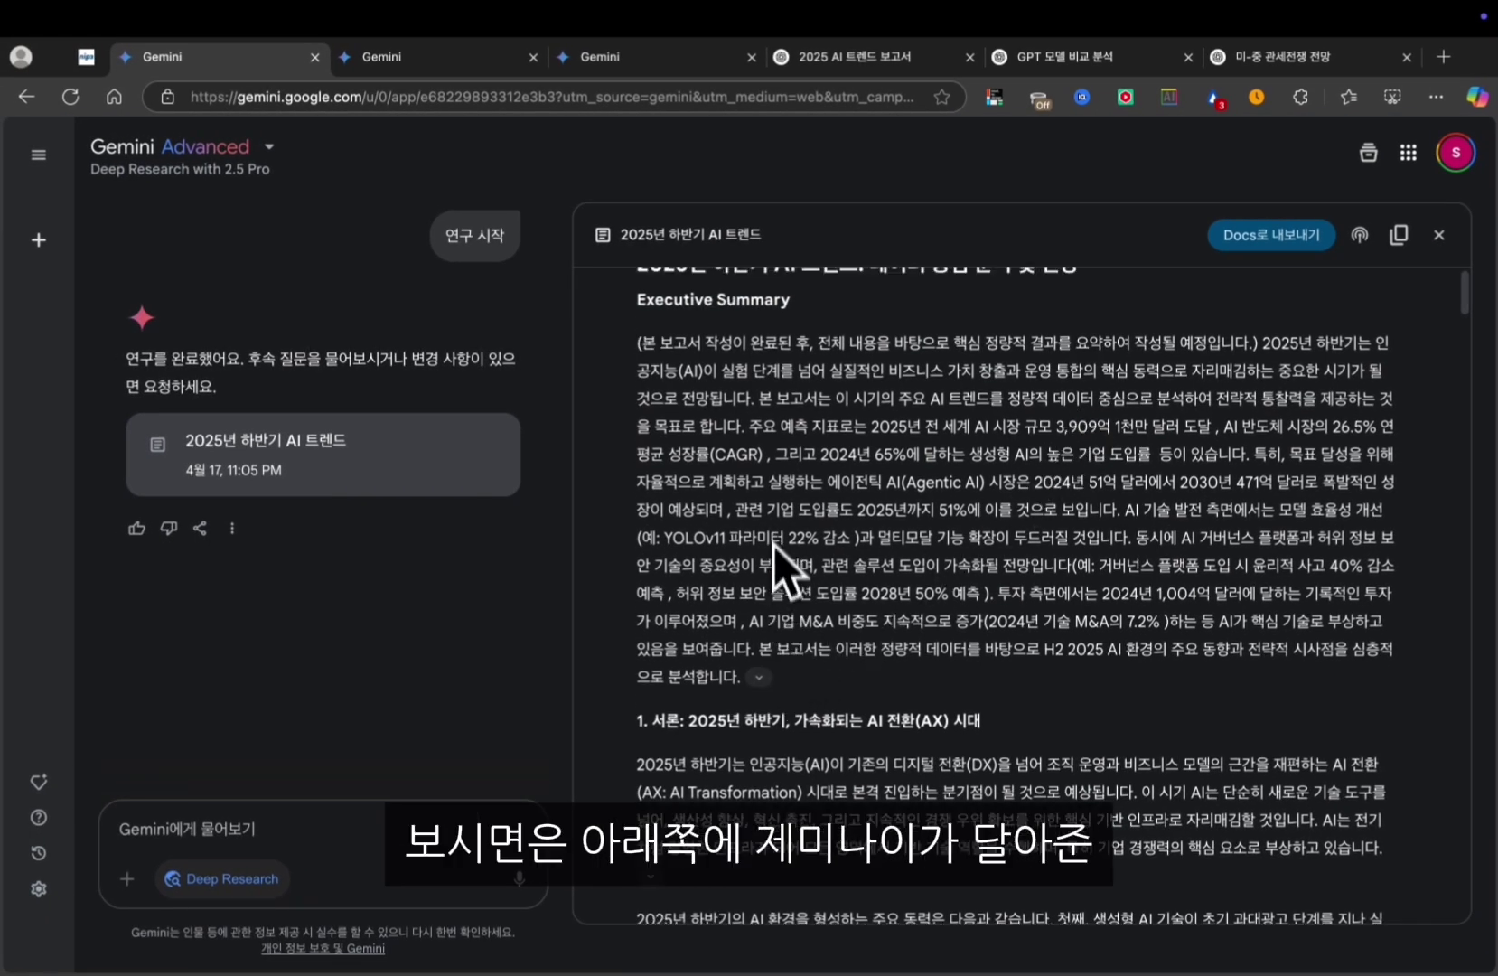
pyautogui.click(759, 676)
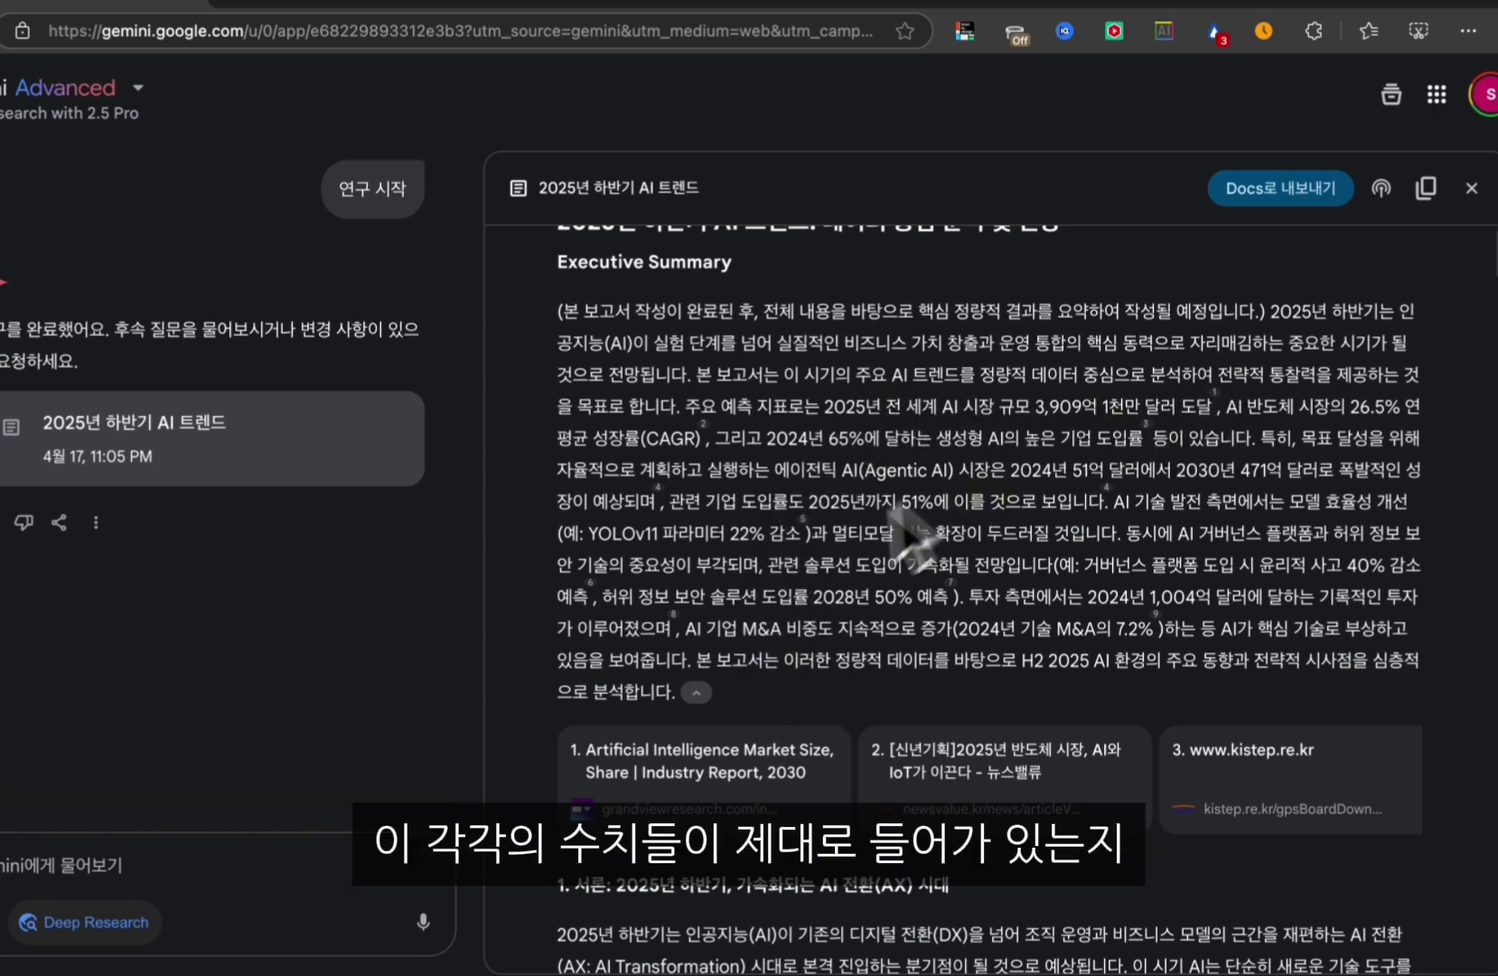
pyautogui.moveTo(1035, 407); pyautogui.dragTo(1089, 407)
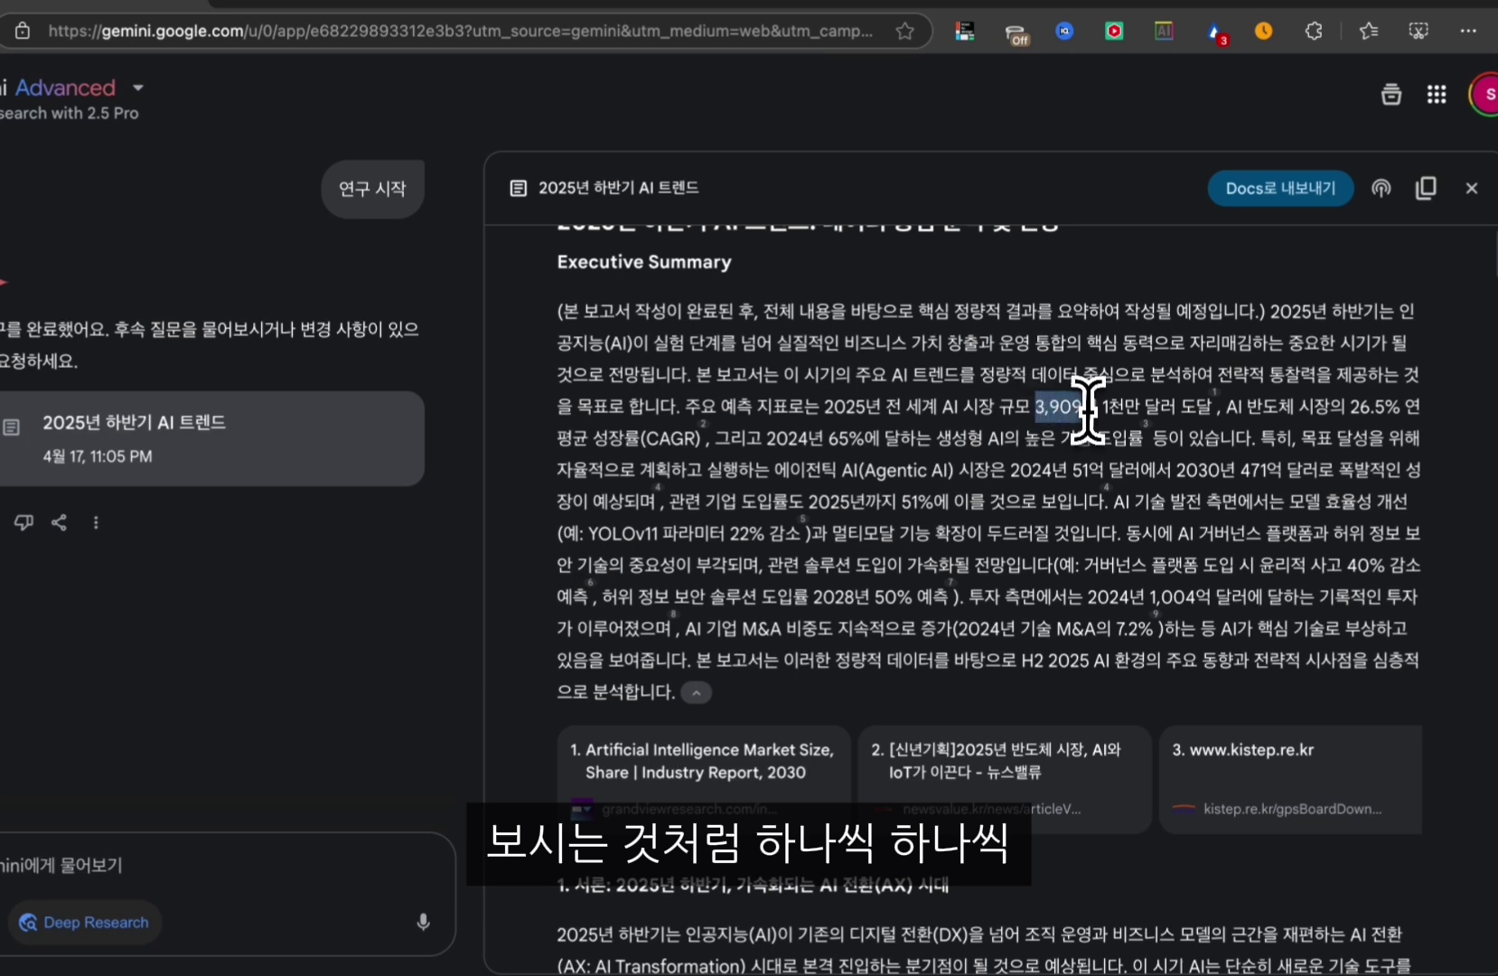
pyautogui.click(702, 759)
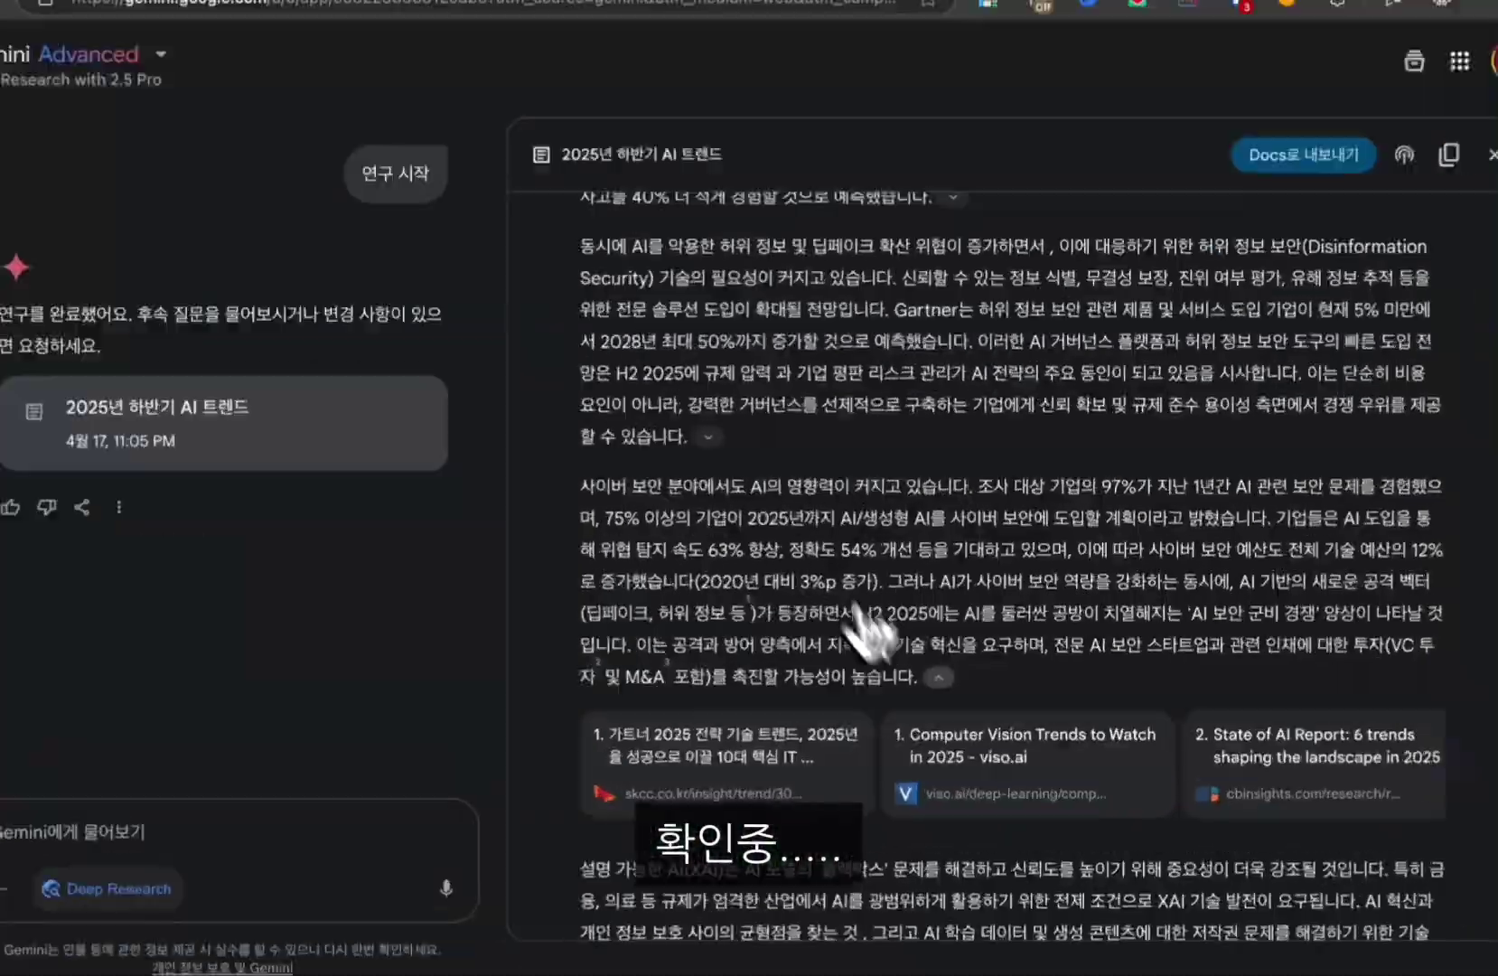
# Browse the cybersecurity paragraph's source cards, open the "State of AI Report" source from CB Insights, and return to the report
pyautogui.scroll(-2, 1049, 547)
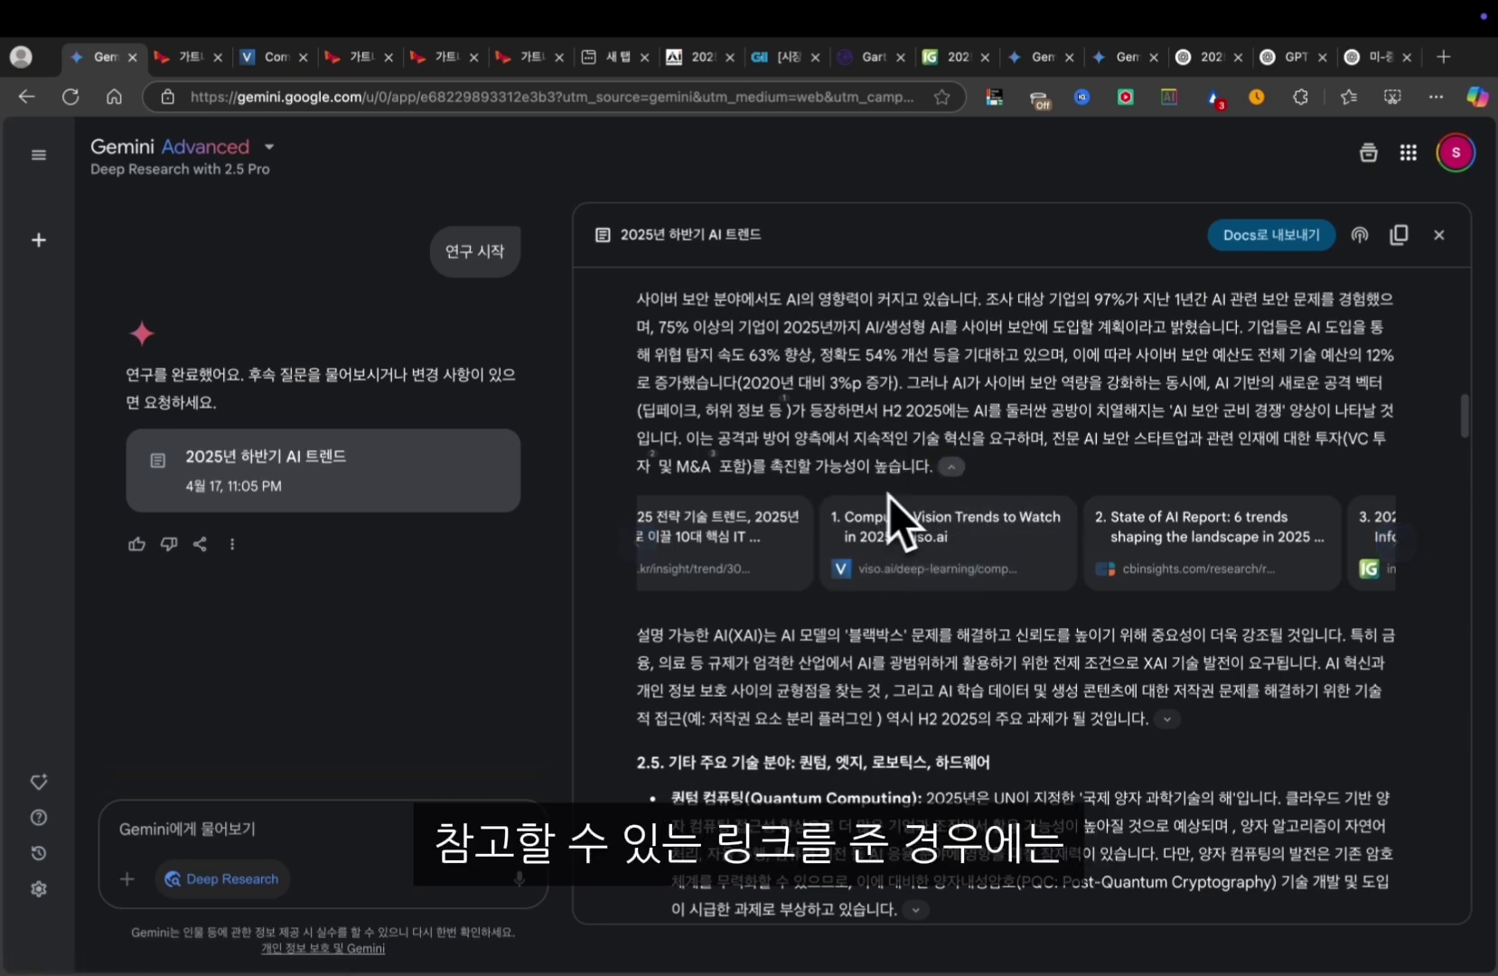
pyautogui.hscroll(3, 903, 542)
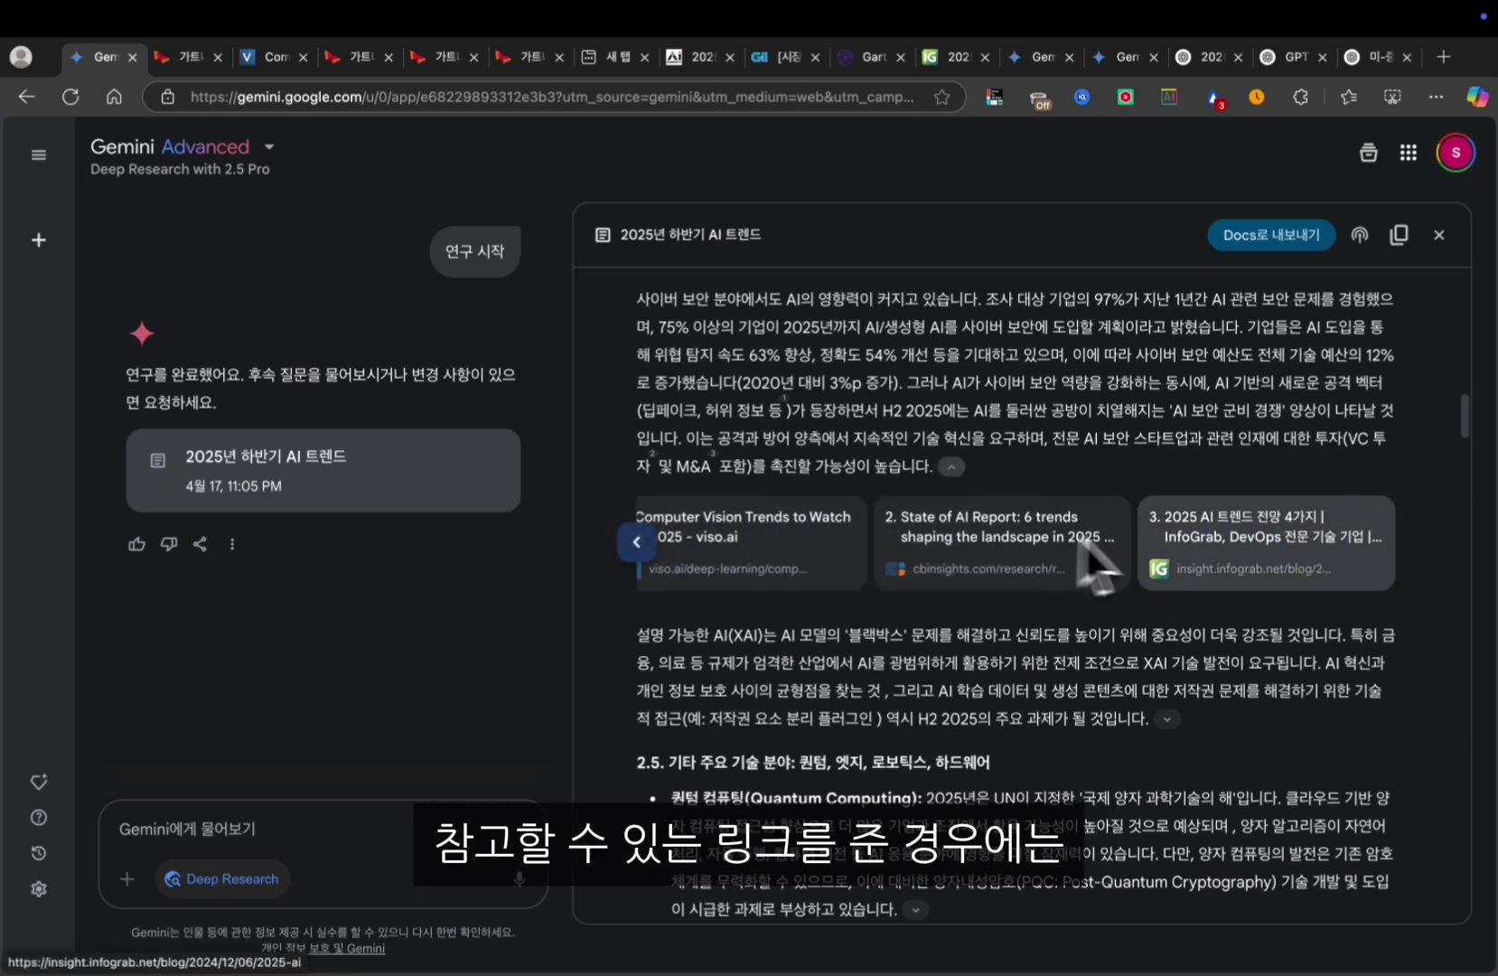
pyautogui.hscroll(-1, 1026, 569)
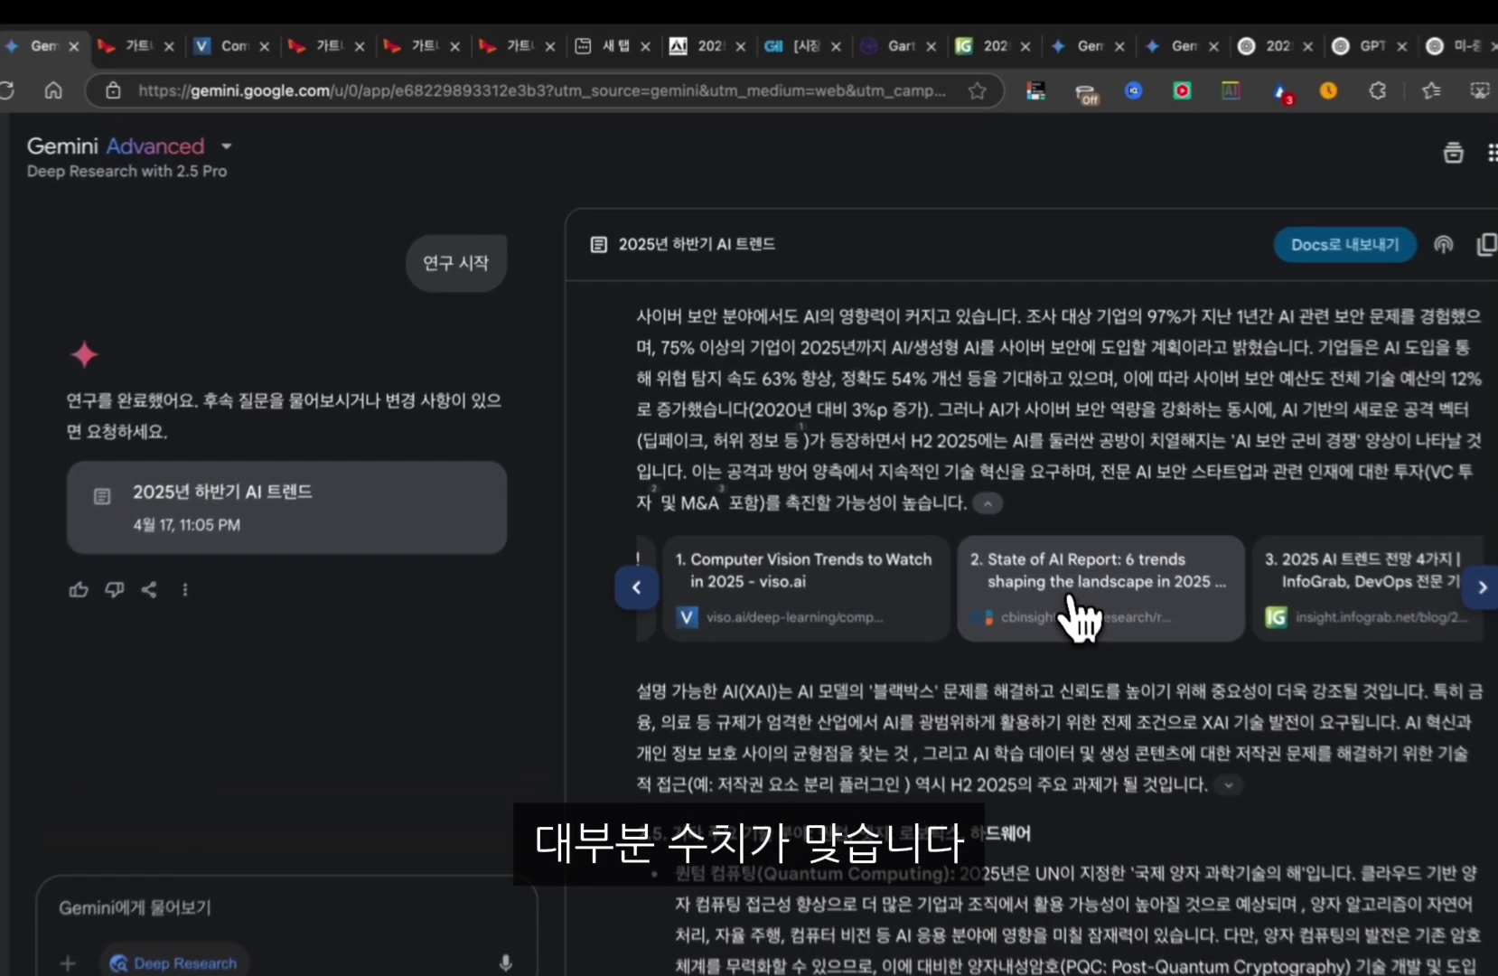
pyautogui.click(1035, 570)
pyautogui.click(55, 50)
pyautogui.scroll(1, 863, 434)
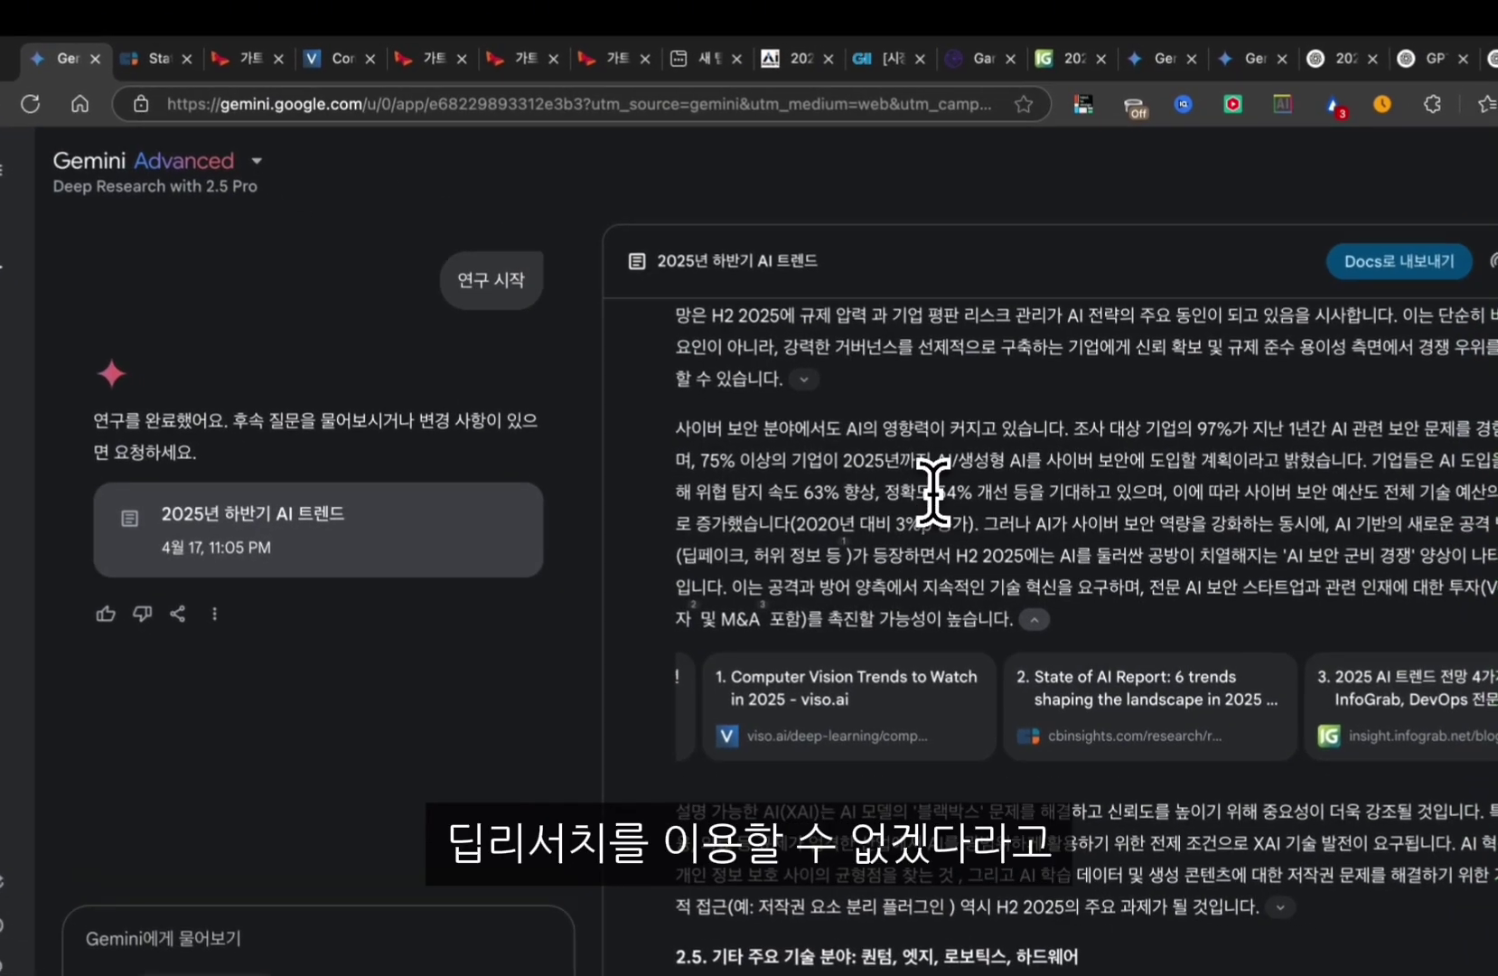
# Search the CB Insights source page for the report's accuracy figure "54", and return to the Gemini report
pyautogui.moveTo(955, 496); pyautogui.dragTo(960, 496)
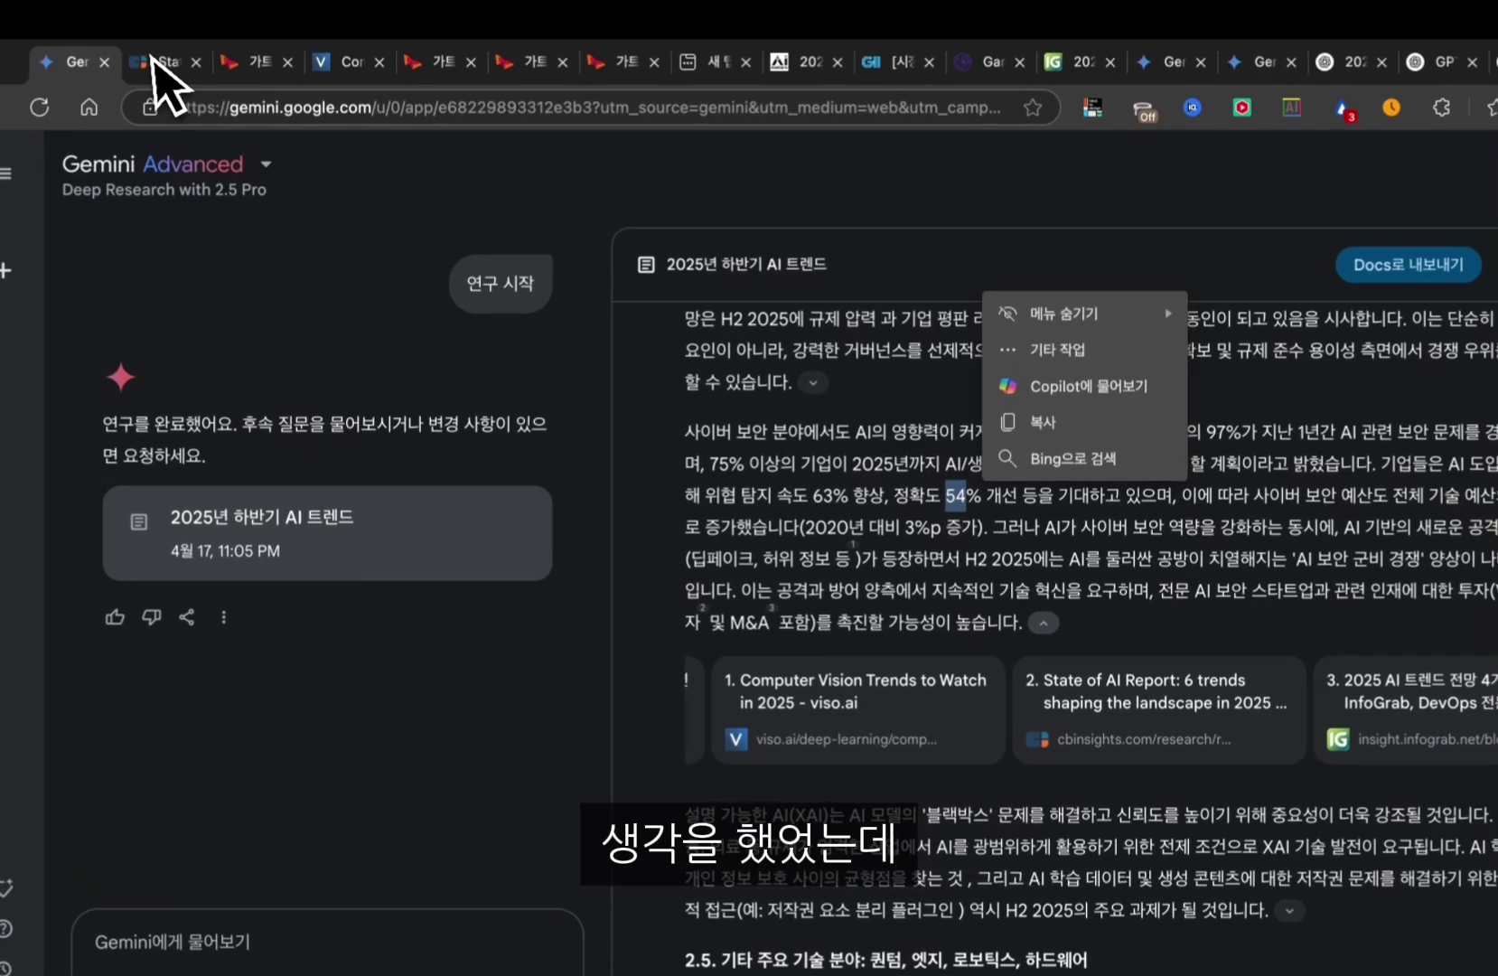
pyautogui.click(152, 57)
pyautogui.hotkey('ctrl', 'f')
pyautogui.write('54')
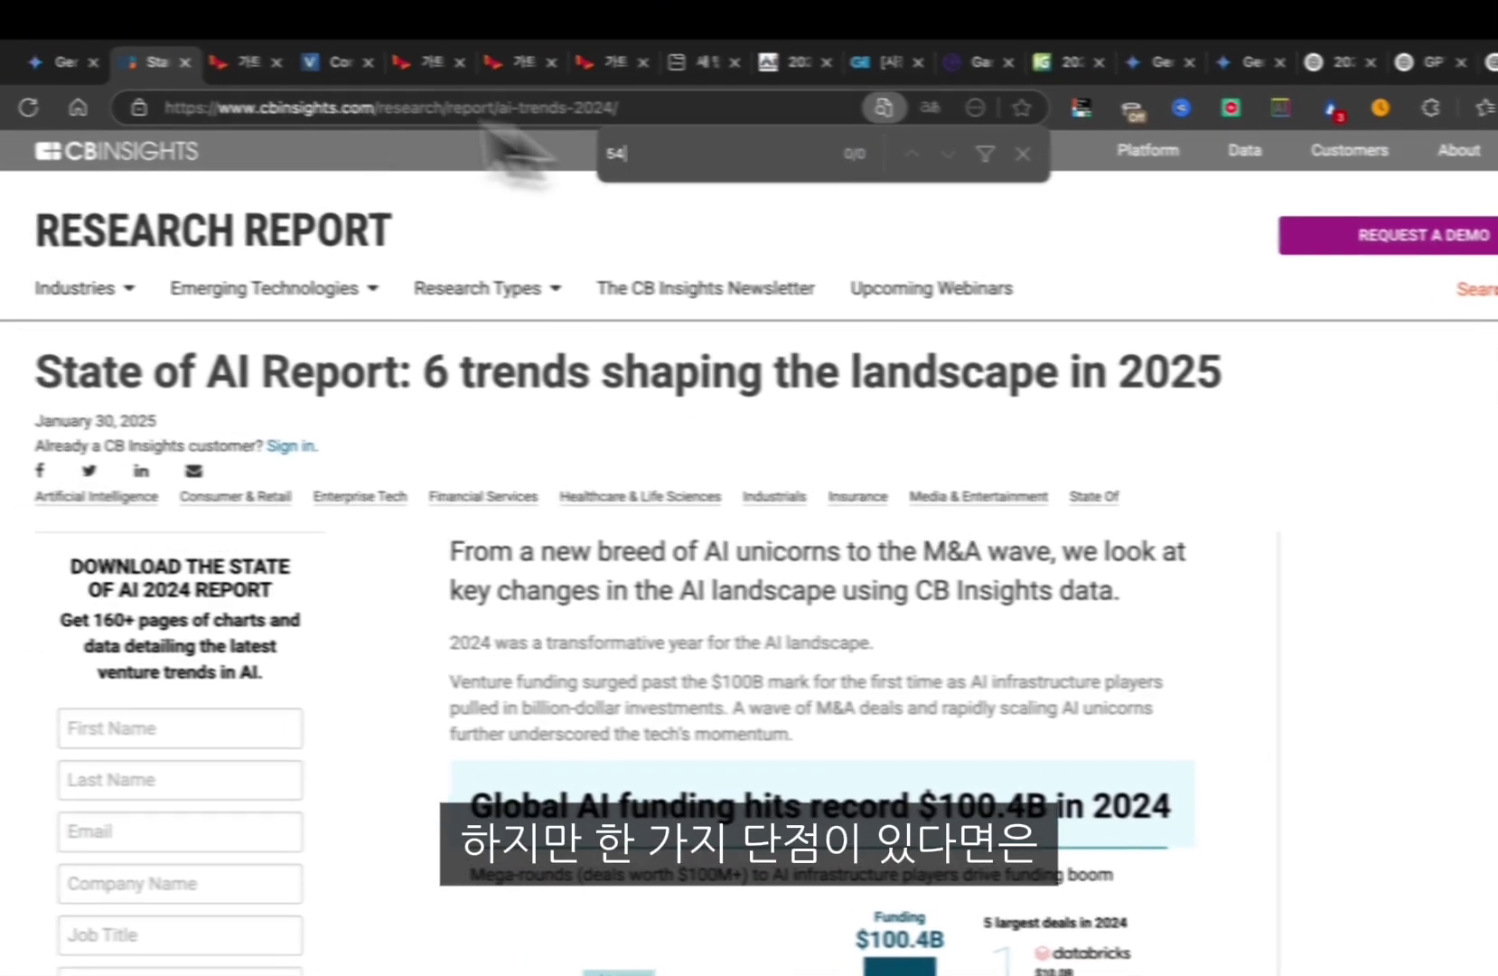
pyautogui.click(9, 53)
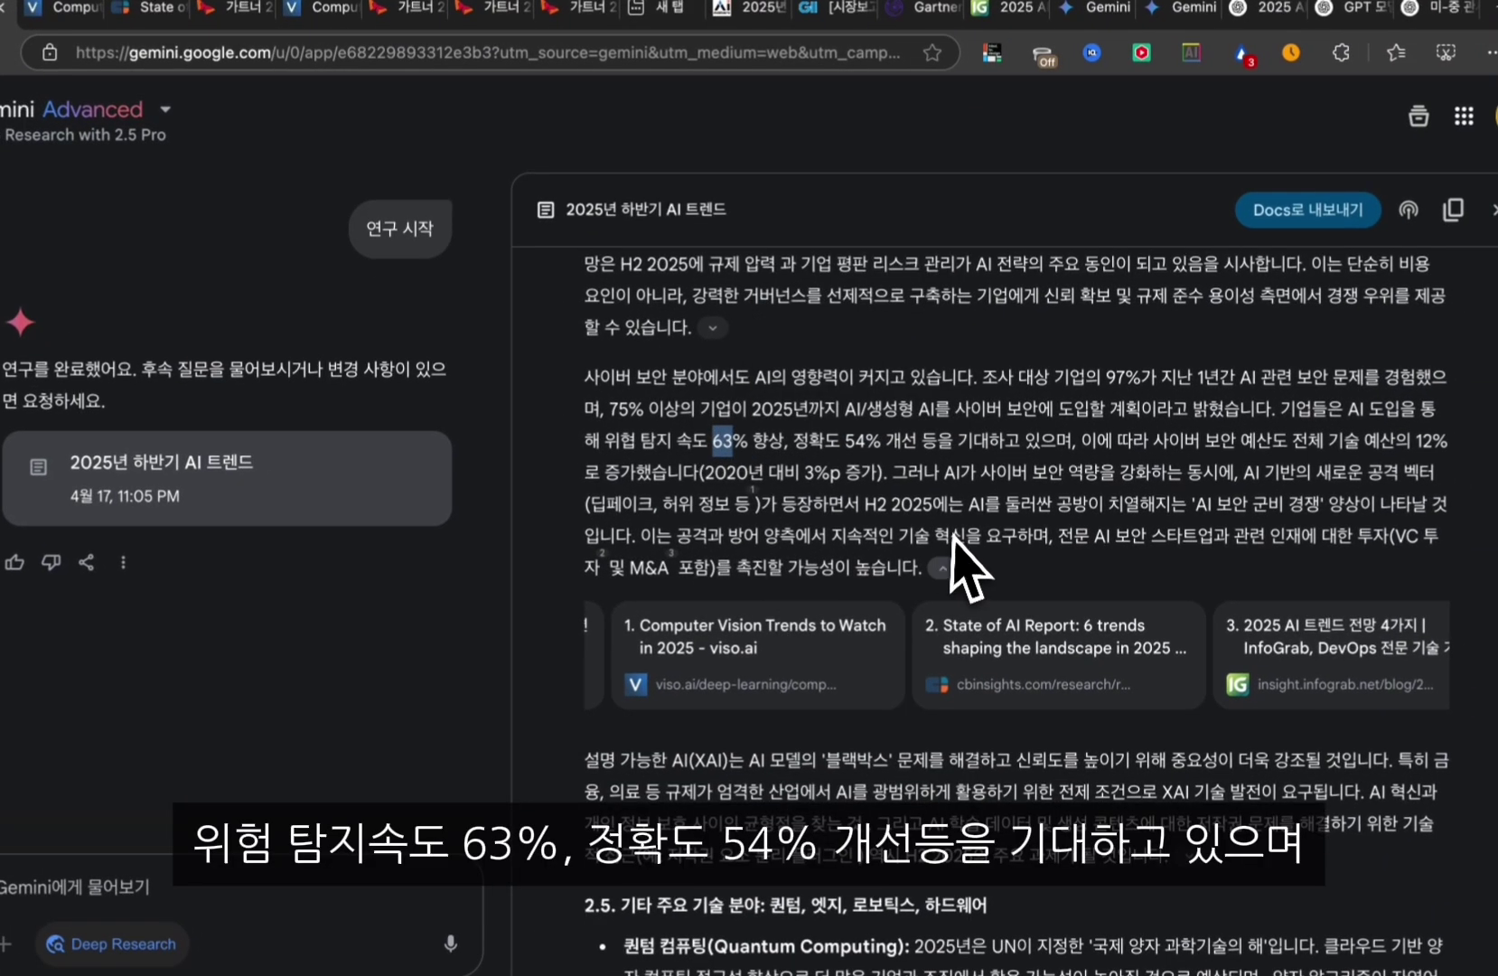
# Expand the sources of the explainable AI (XAI) paragraph above section 2.5 to compare its citations with the cybersecurity paragraph
pyautogui.scroll(-1, 985, 535)
pyautogui.moveTo(987, 535); pyautogui.dragTo(1125, 381)
pyautogui.click(1064, 542)
pyautogui.scroll(-1, 1059, 565)
pyautogui.scroll(-3, 1064, 542)
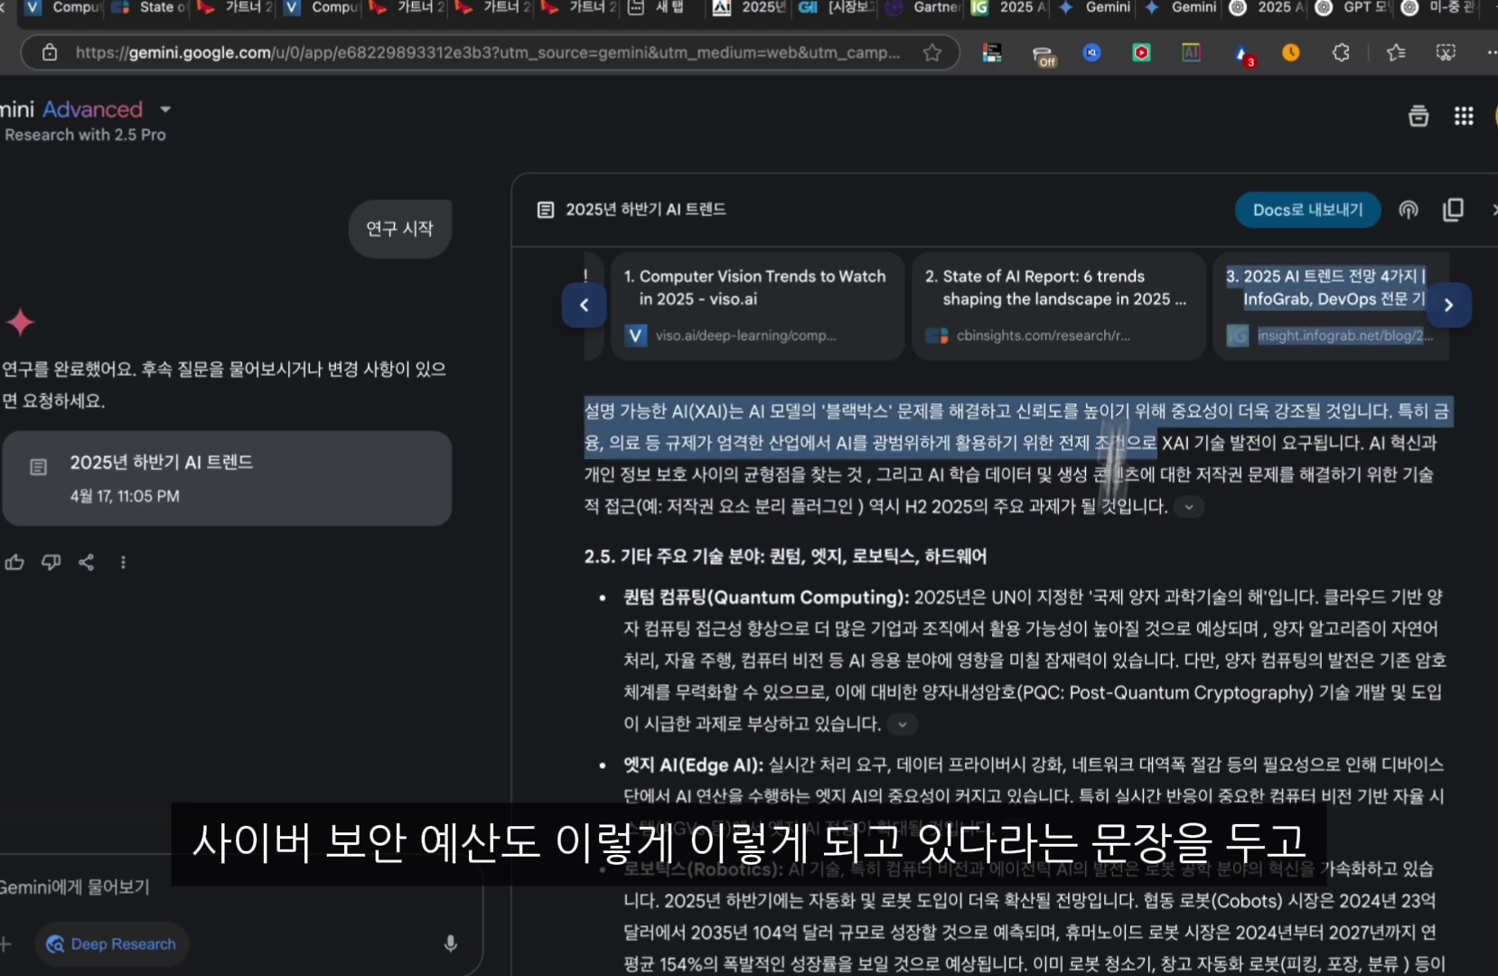
pyautogui.click(1202, 538)
pyautogui.click(1191, 506)
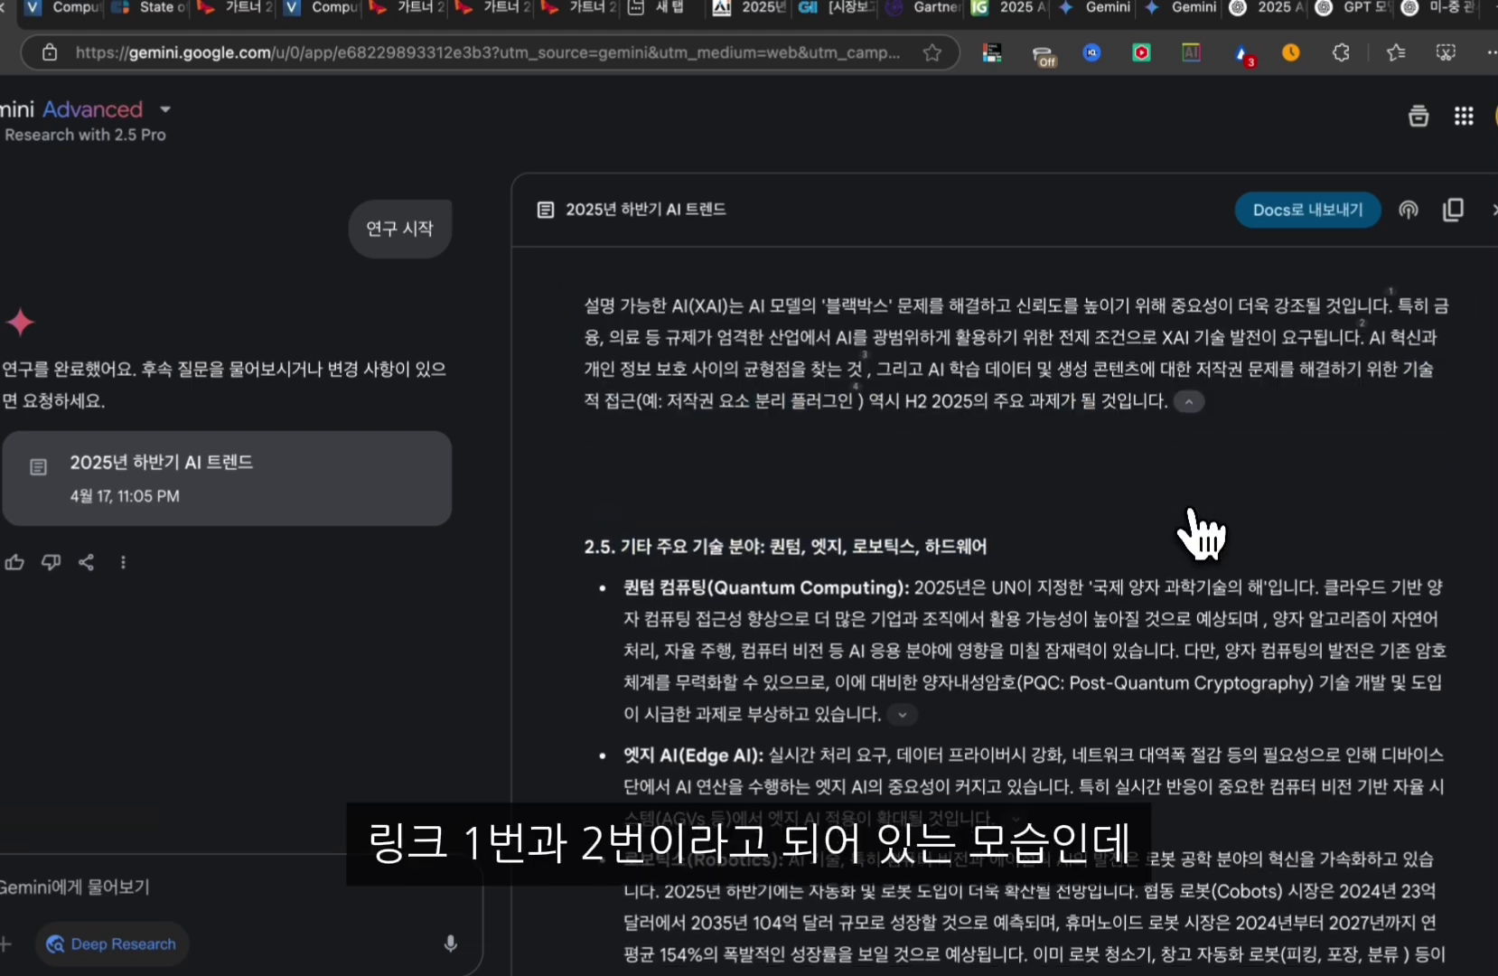
pyautogui.scroll(3, 1098, 552)
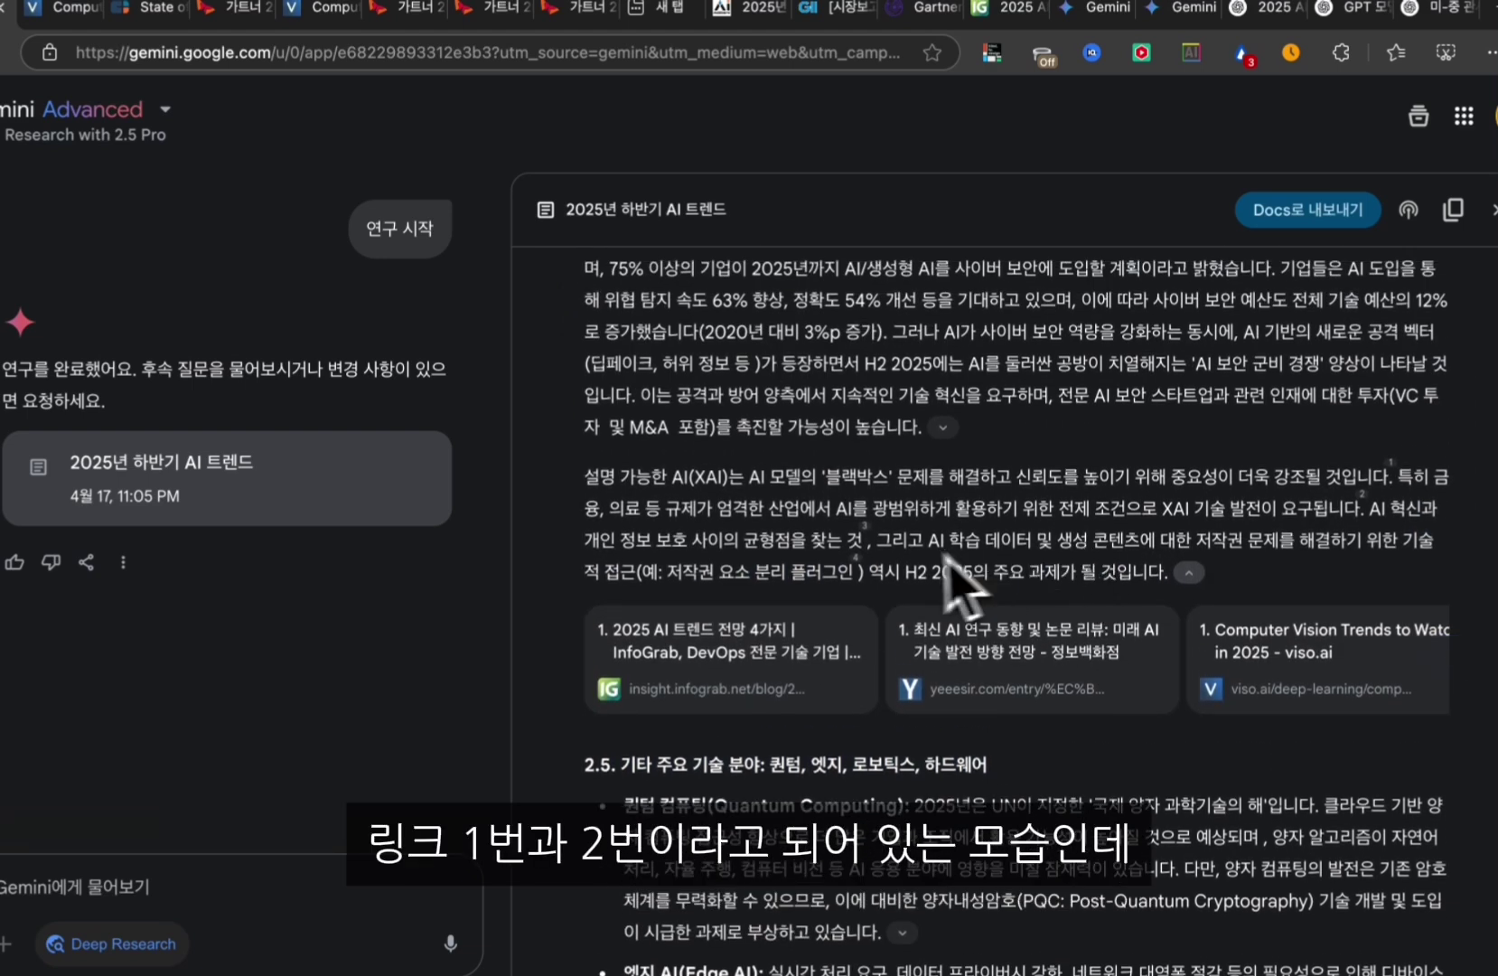
# Expand the cybersecurity paragraph's sources, search the InfoGrab source page for the detection-speed figure "63", and return to the Gemini report
pyautogui.scroll(5, 959, 570)
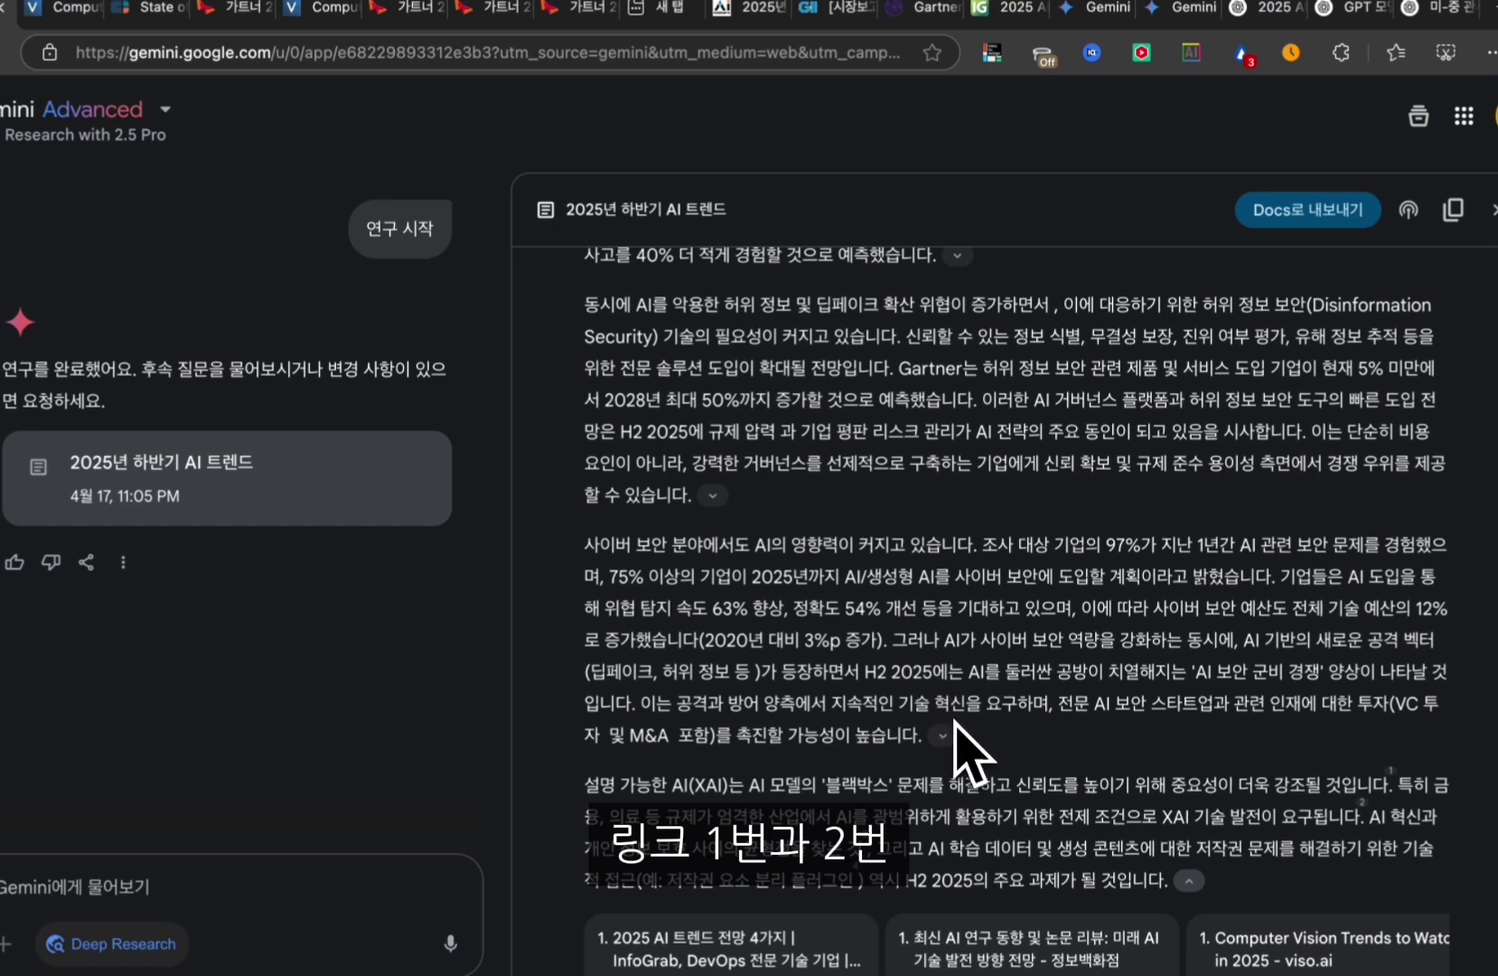
pyautogui.click(944, 733)
pyautogui.scroll(-2, 728, 500)
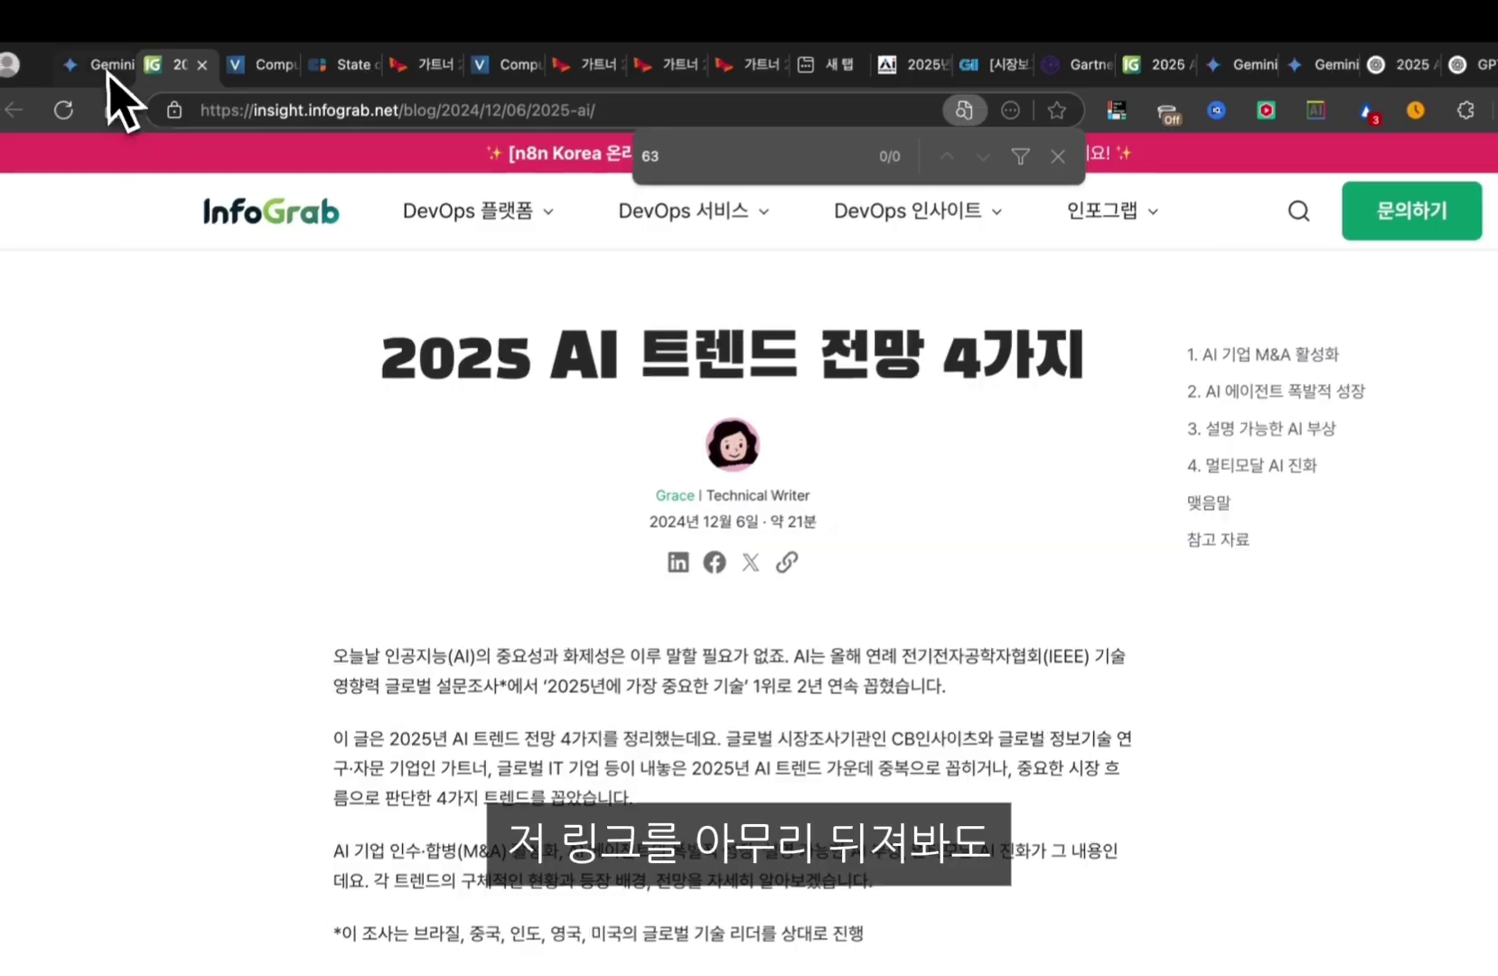
pyautogui.click(108, 65)
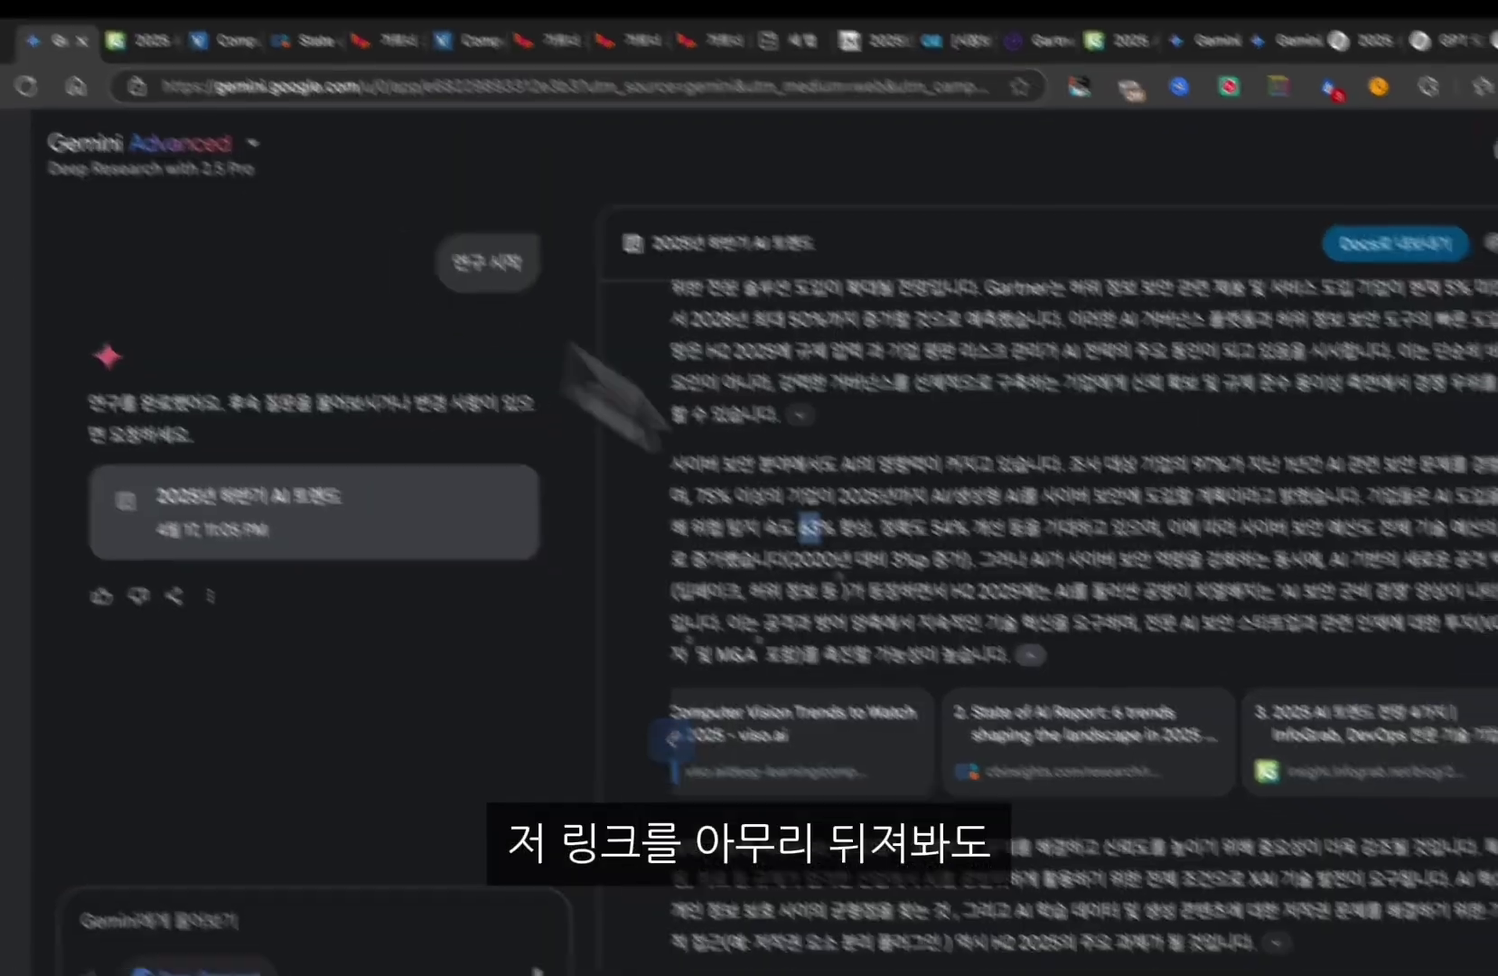
# Search the CB Insights "State of AI Report" source for "63", return to the report, and open the viso.ai source
pyautogui.click(1003, 752)
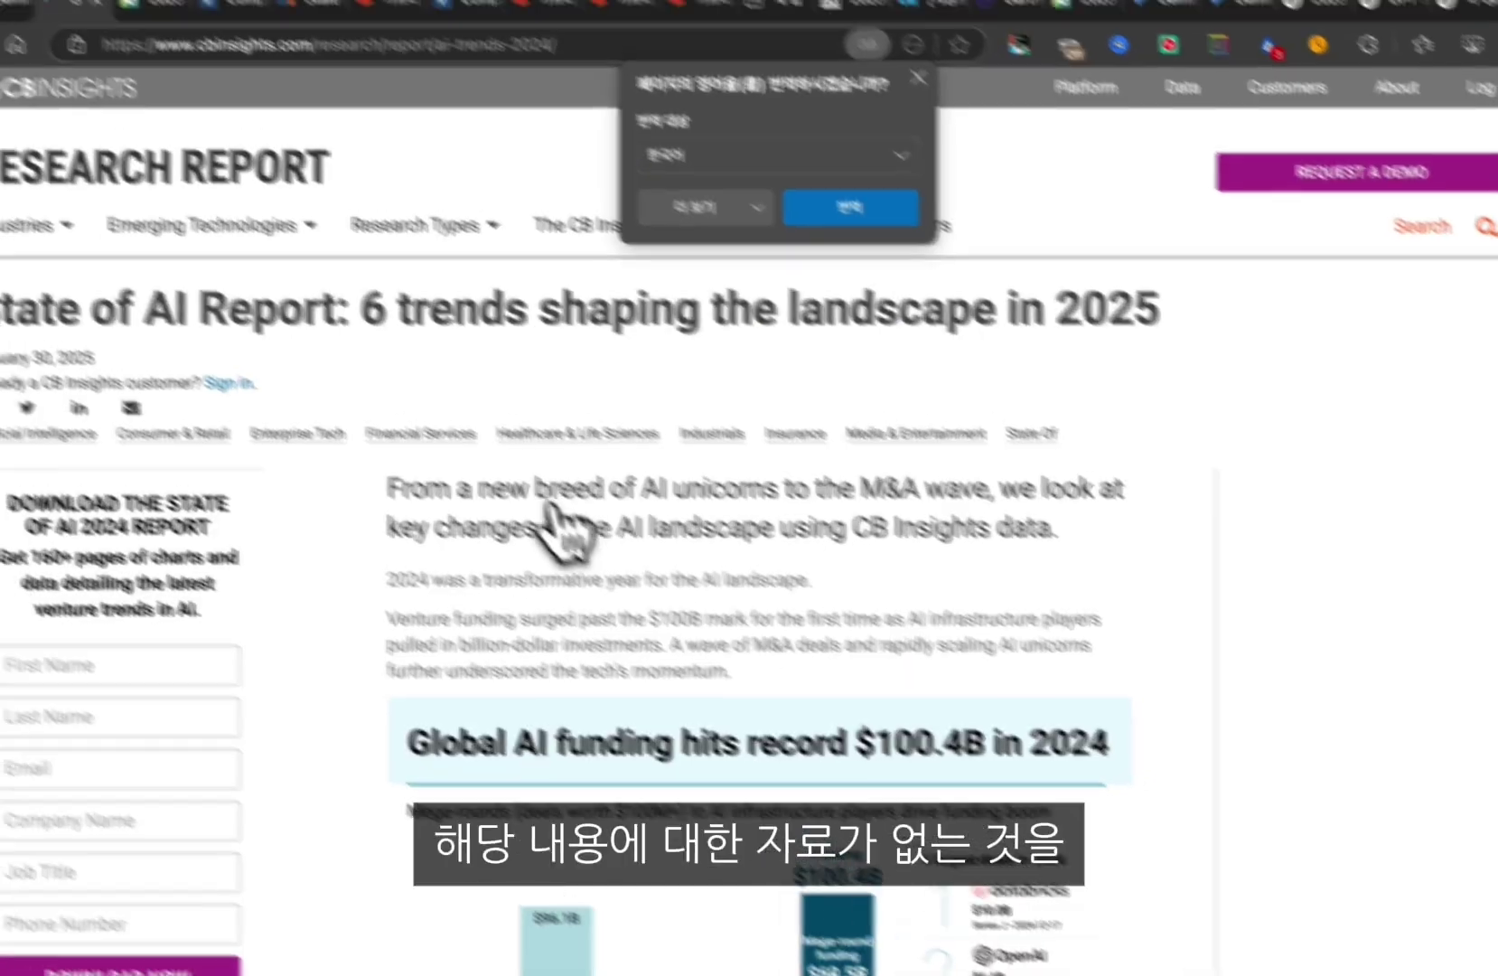
pyautogui.hotkey('ctrl', 'f')
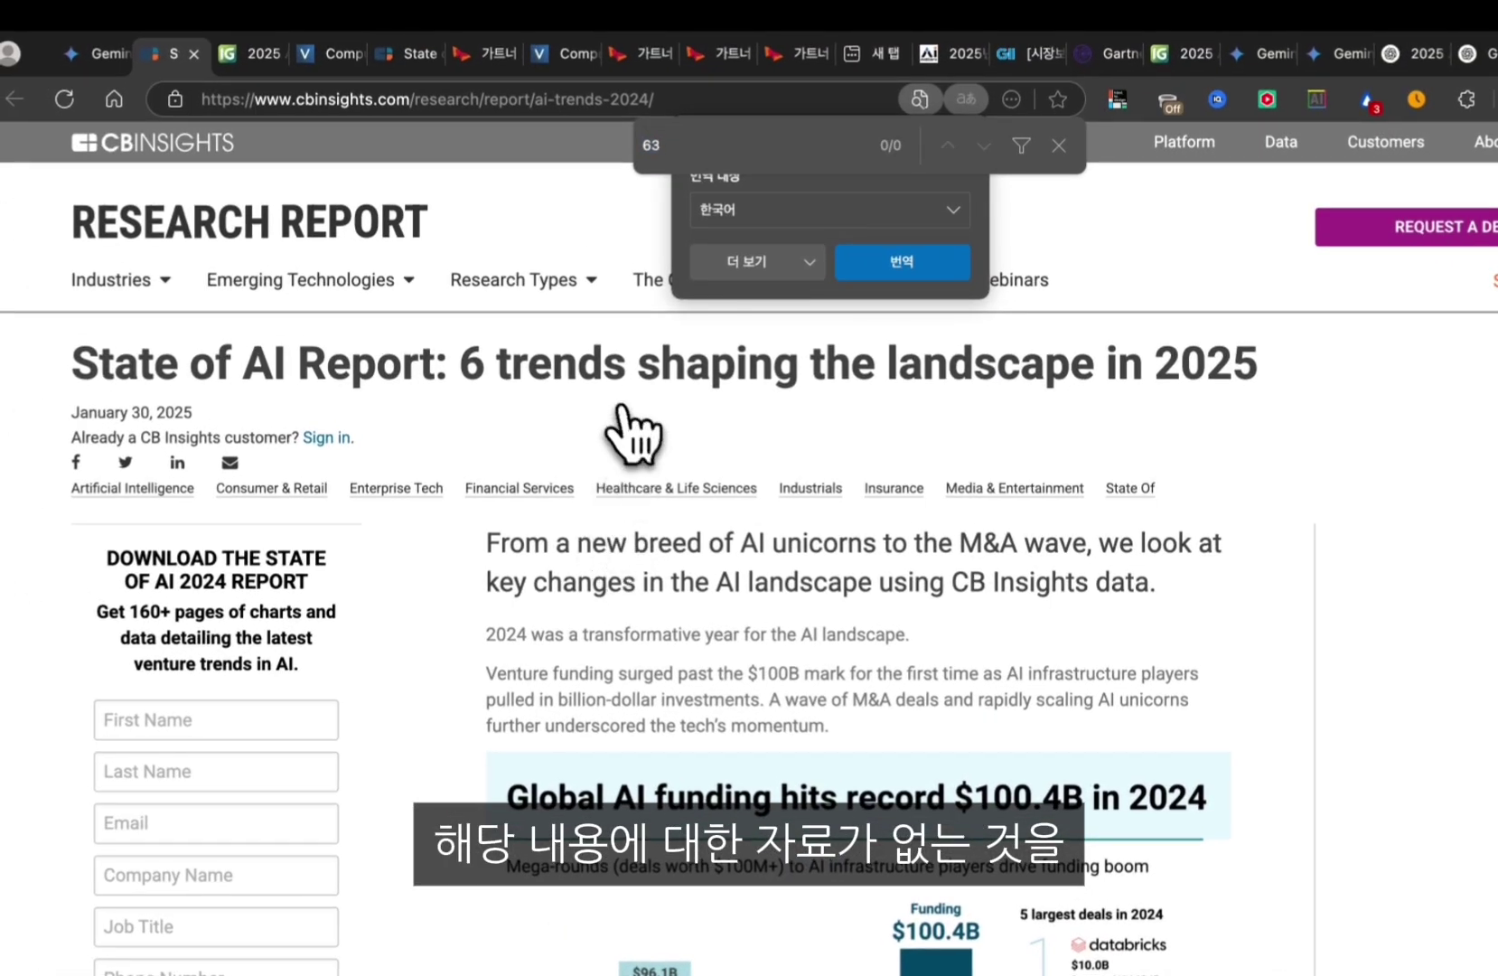
pyautogui.click(113, 56)
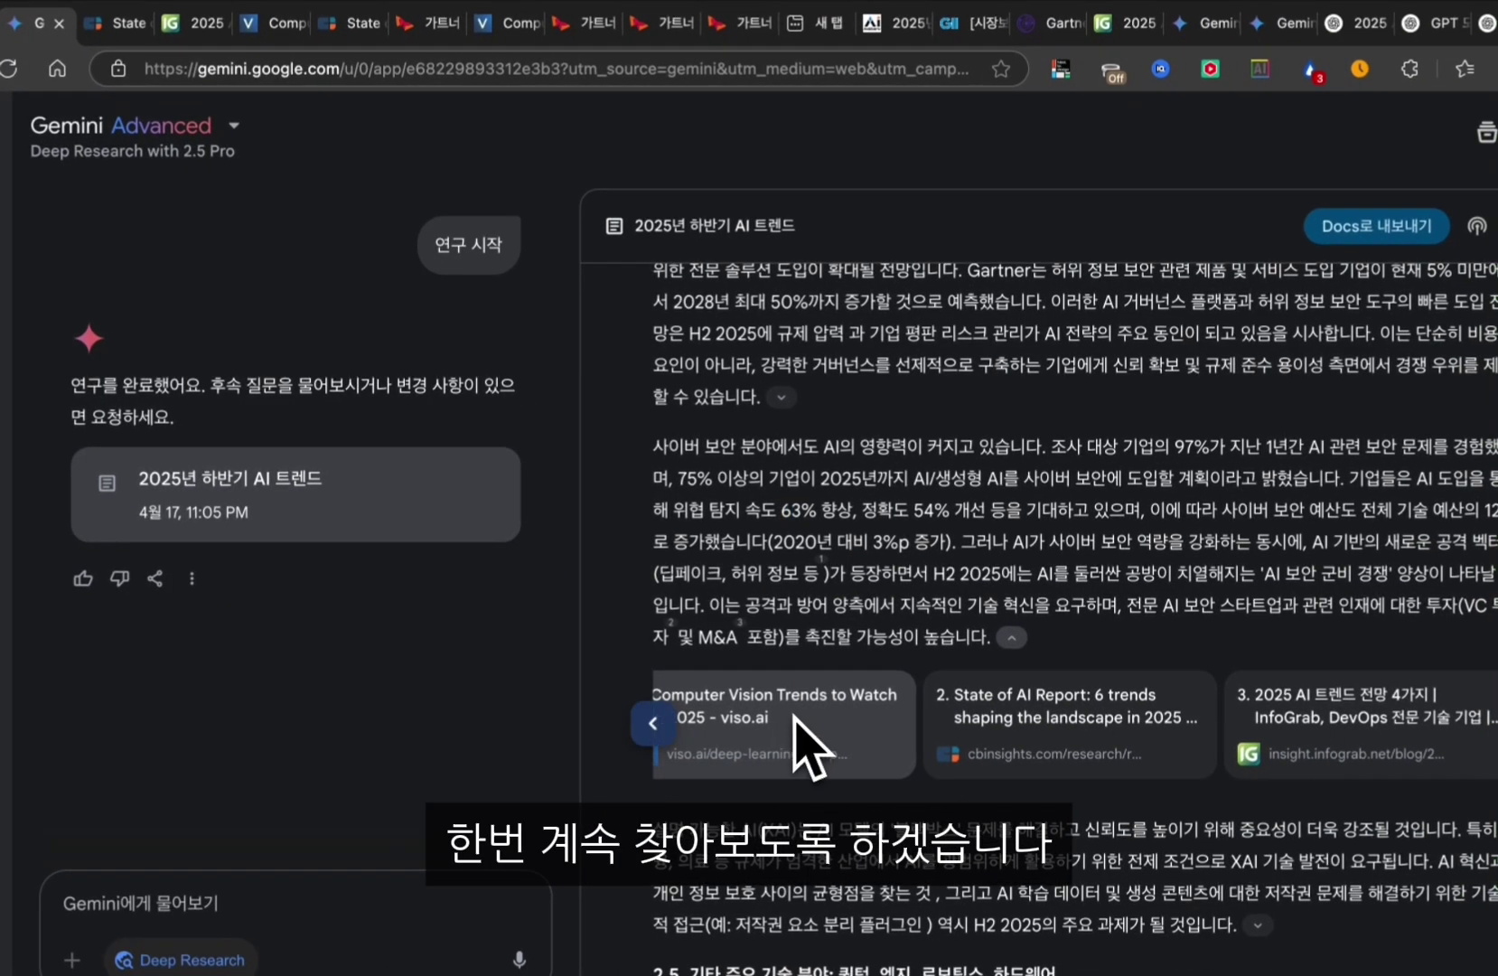
pyautogui.click(795, 741)
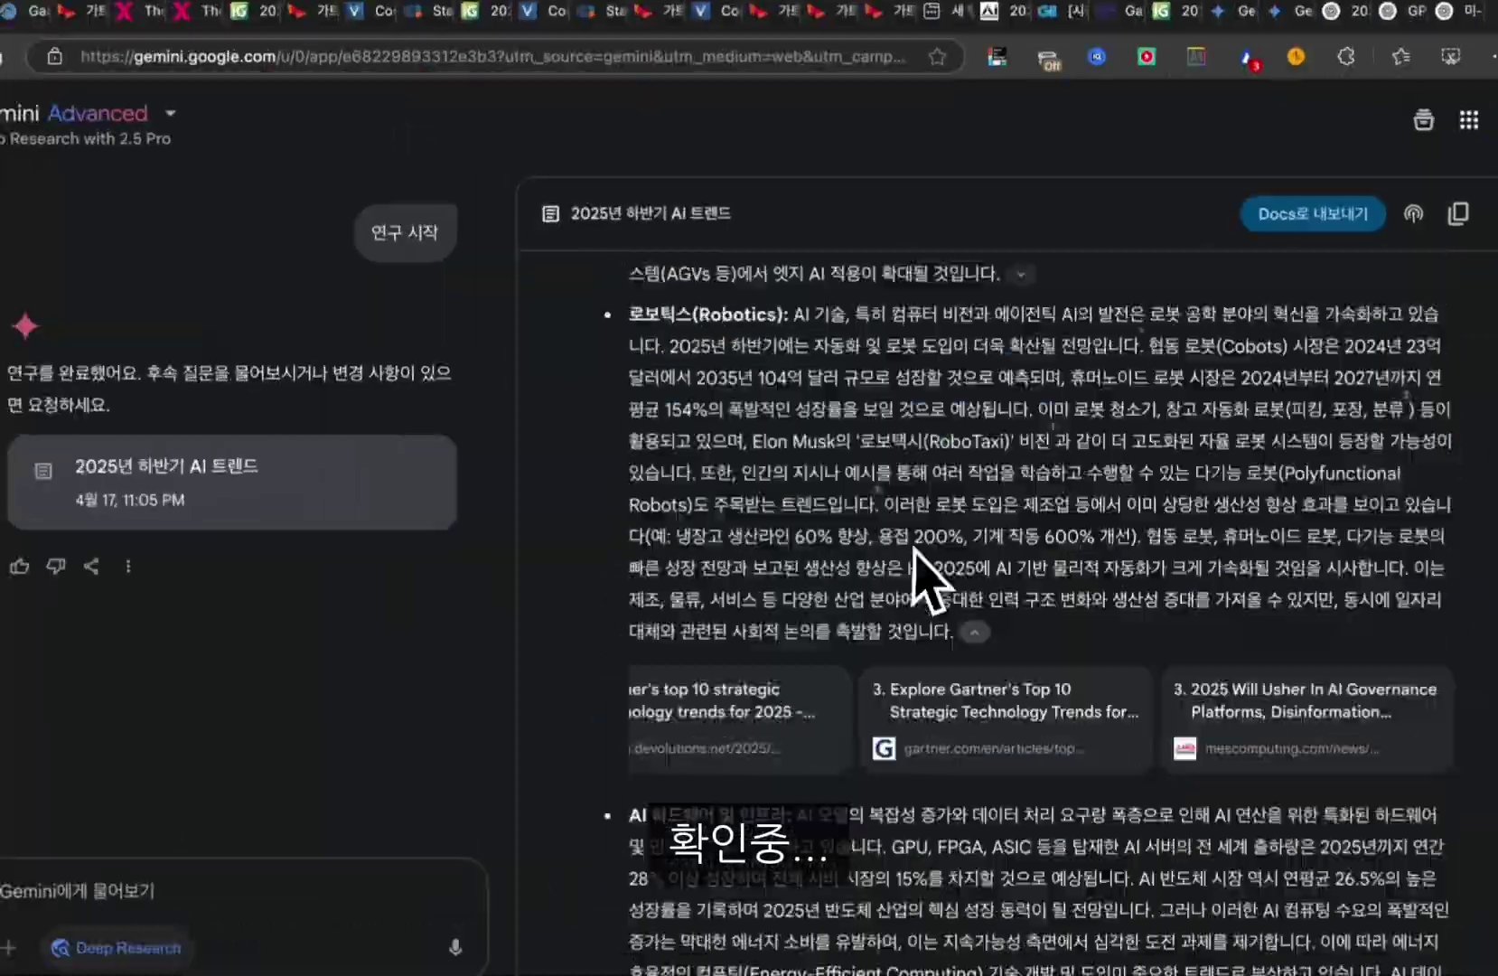
# Review the rest of the AI trends report from the Robotics item to the references, highlighting the text around section 7
pyautogui.scroll(-5, 941, 780)
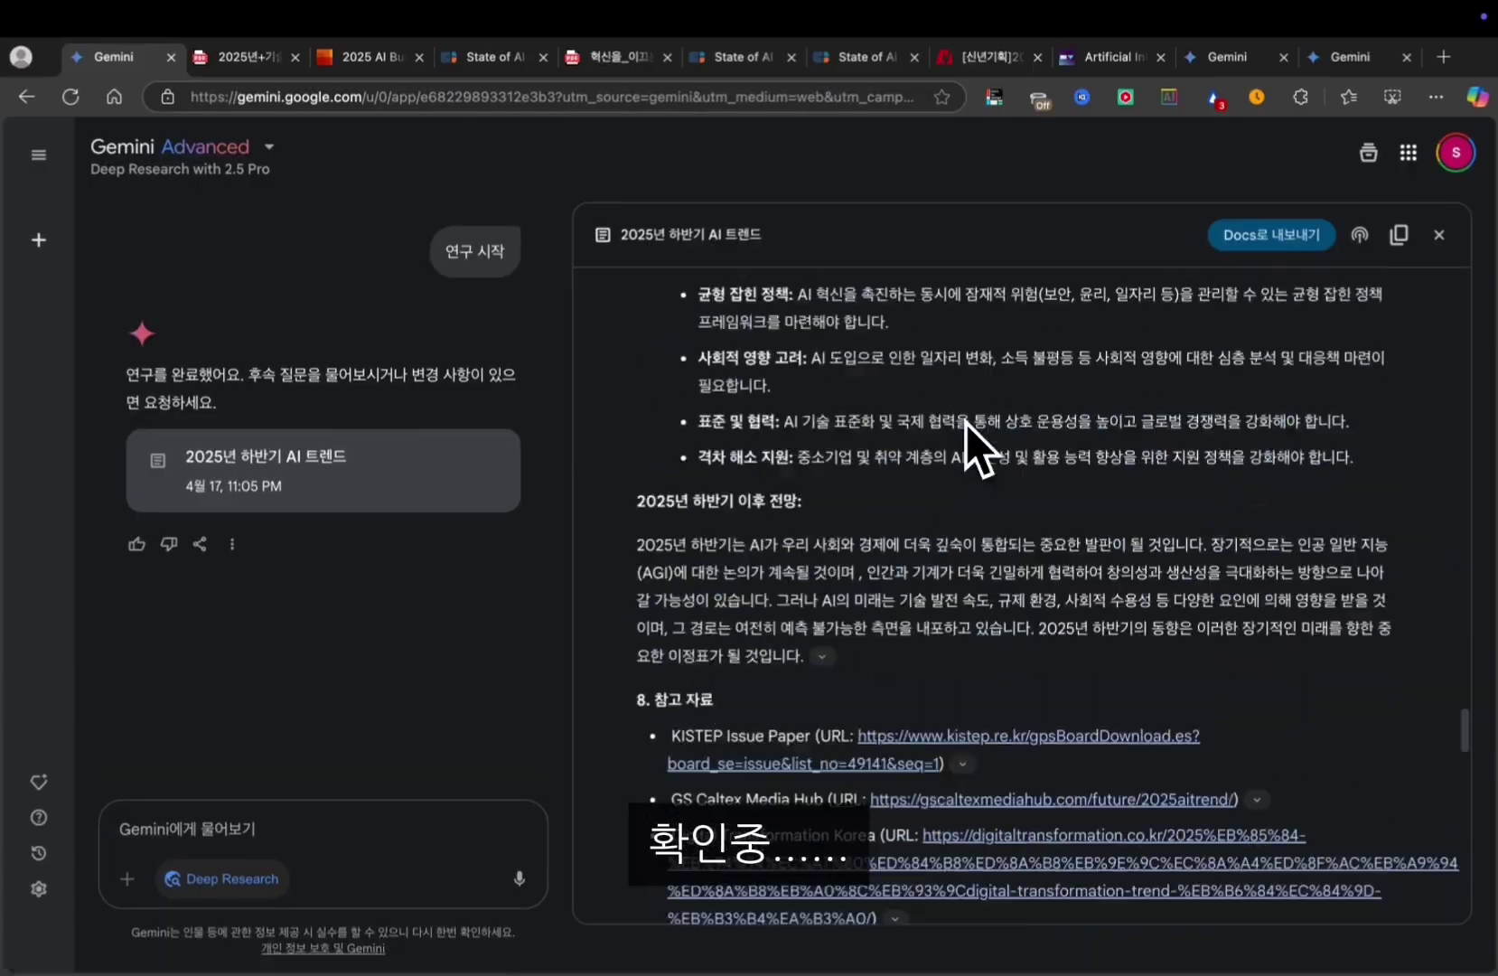
pyautogui.scroll(3, 966, 423)
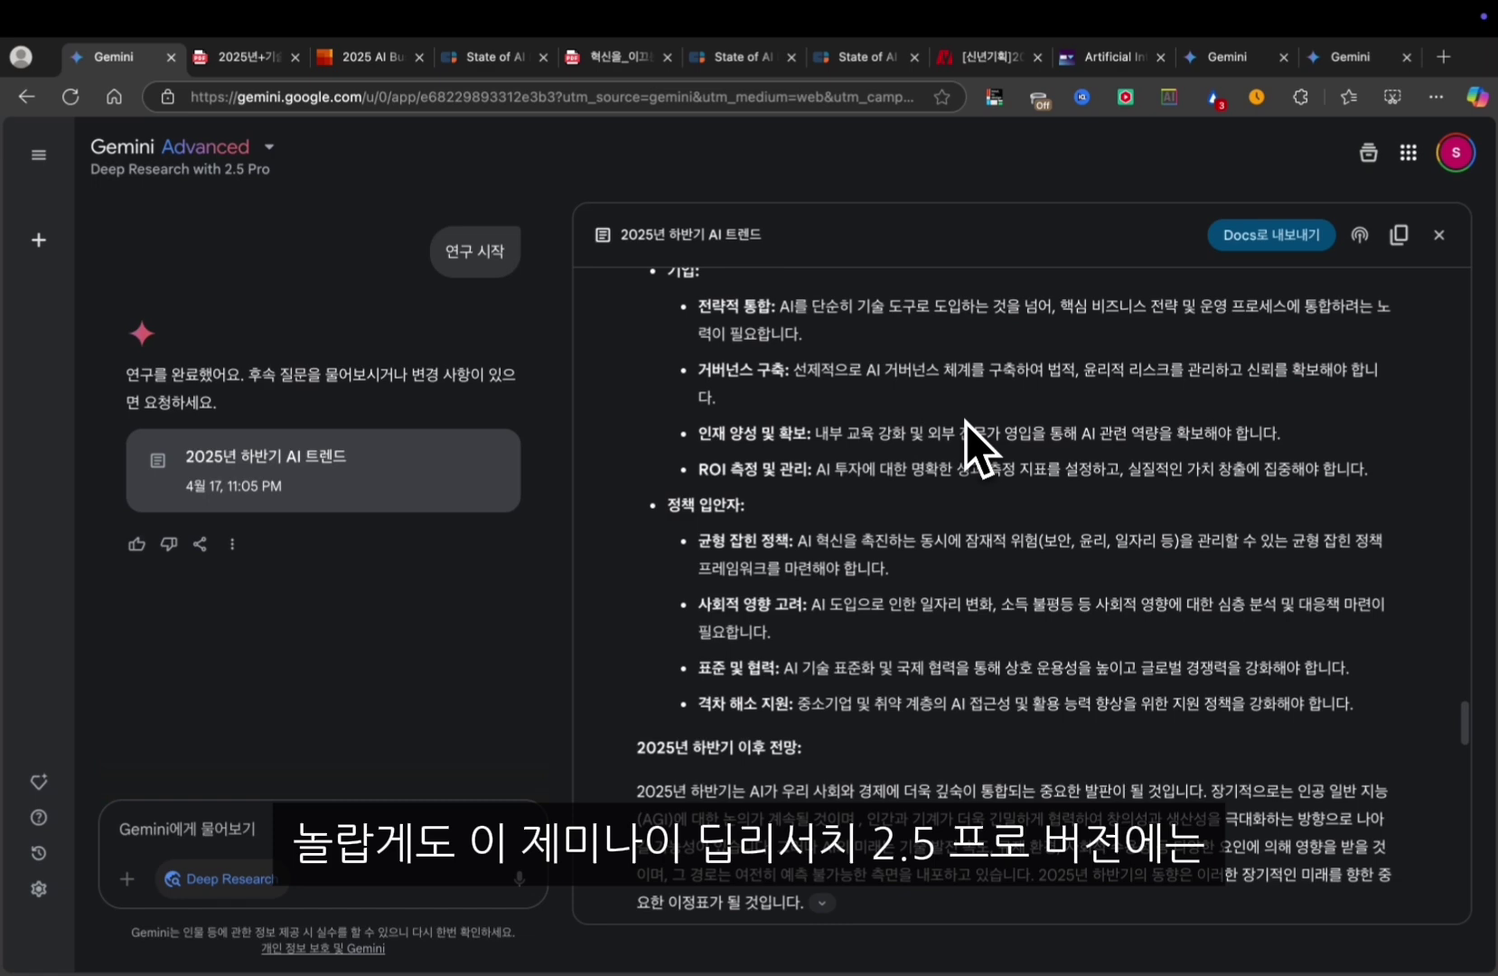
pyautogui.scroll(3, 966, 423)
pyautogui.scroll(5, 966, 423)
pyautogui.moveTo(710, 386); pyautogui.dragTo(629, 295)
pyautogui.moveTo(629, 295); pyautogui.dragTo(913, 736)
pyautogui.click(912, 737)
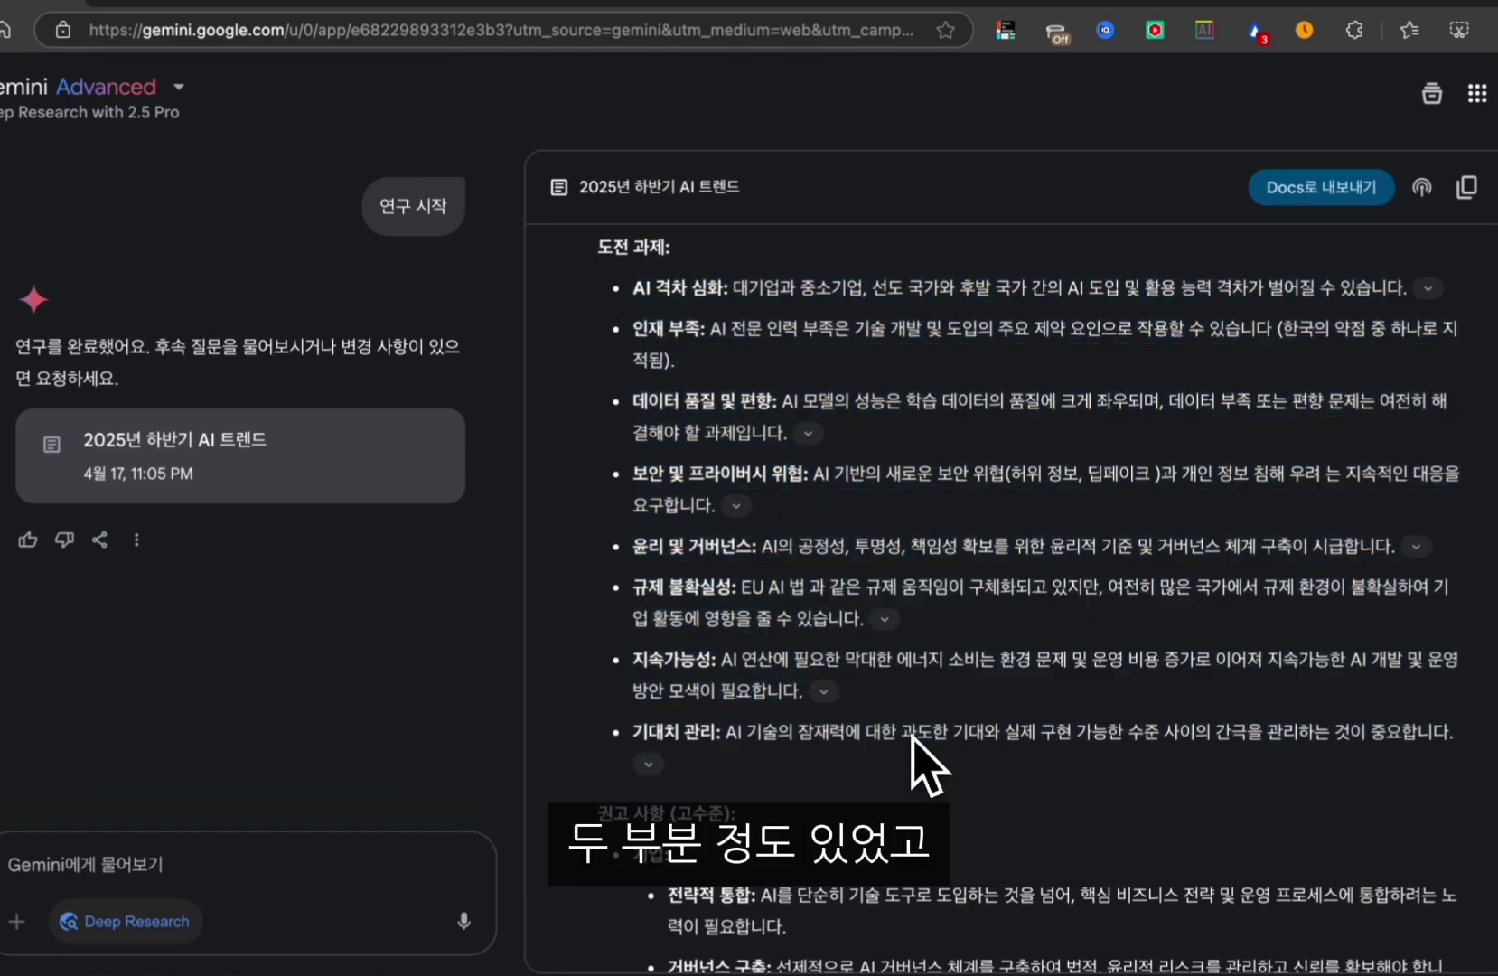
pyautogui.scroll(3, 913, 738)
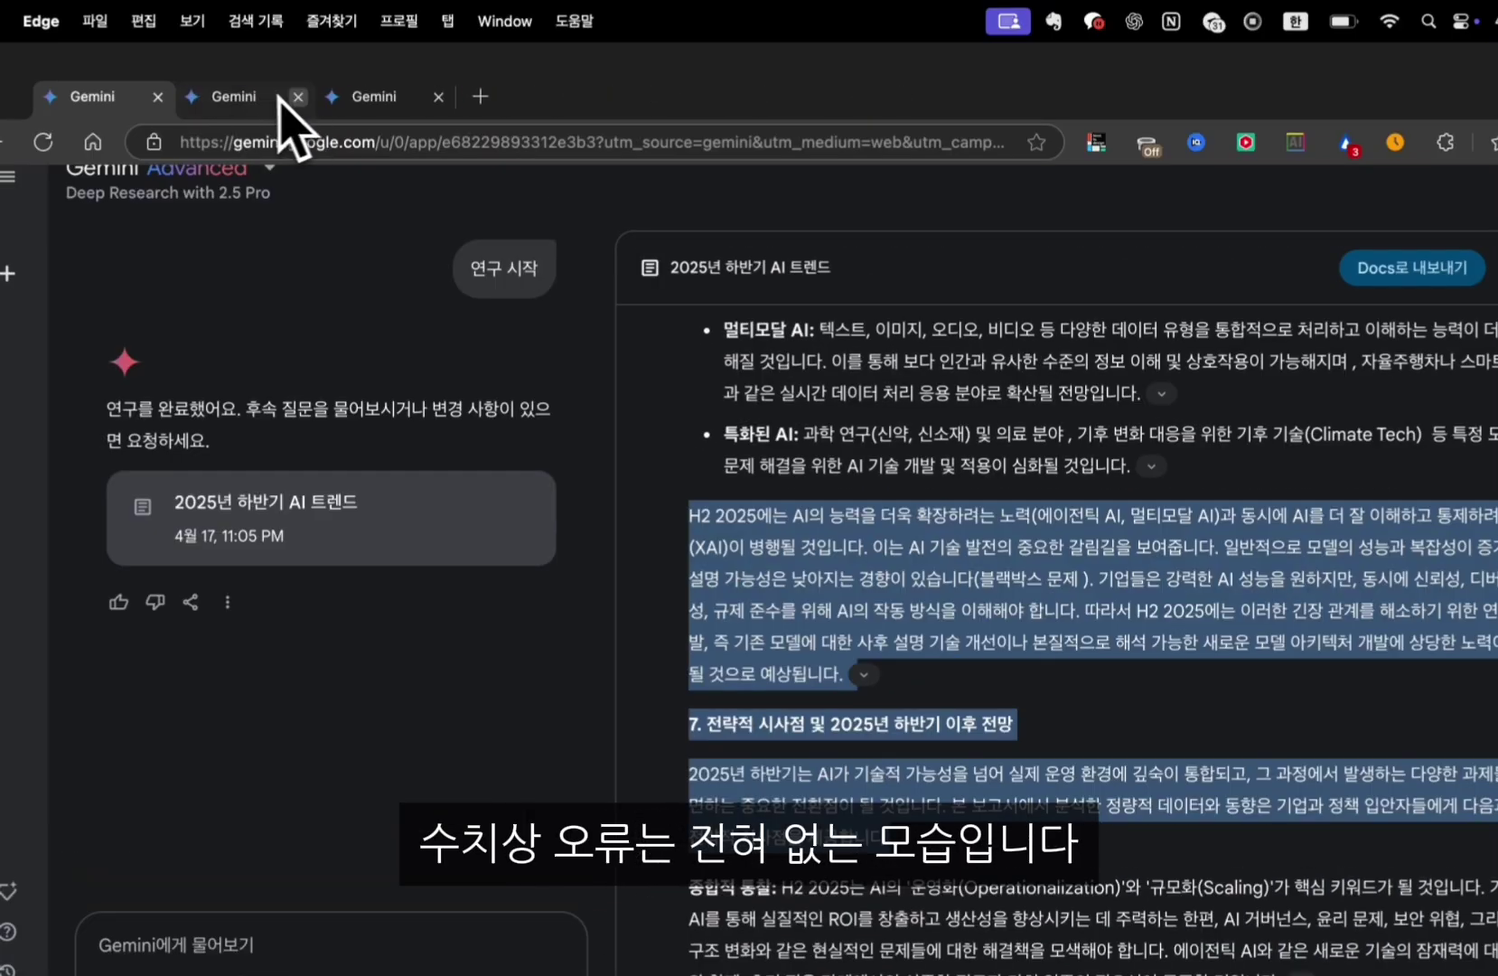
# Switch to the GPT o3 모델 정보 조사 report and check its benchmark and pricing figures against the cited sources, searching OpenAI's pricing page for "15"
pyautogui.click(271, 97)
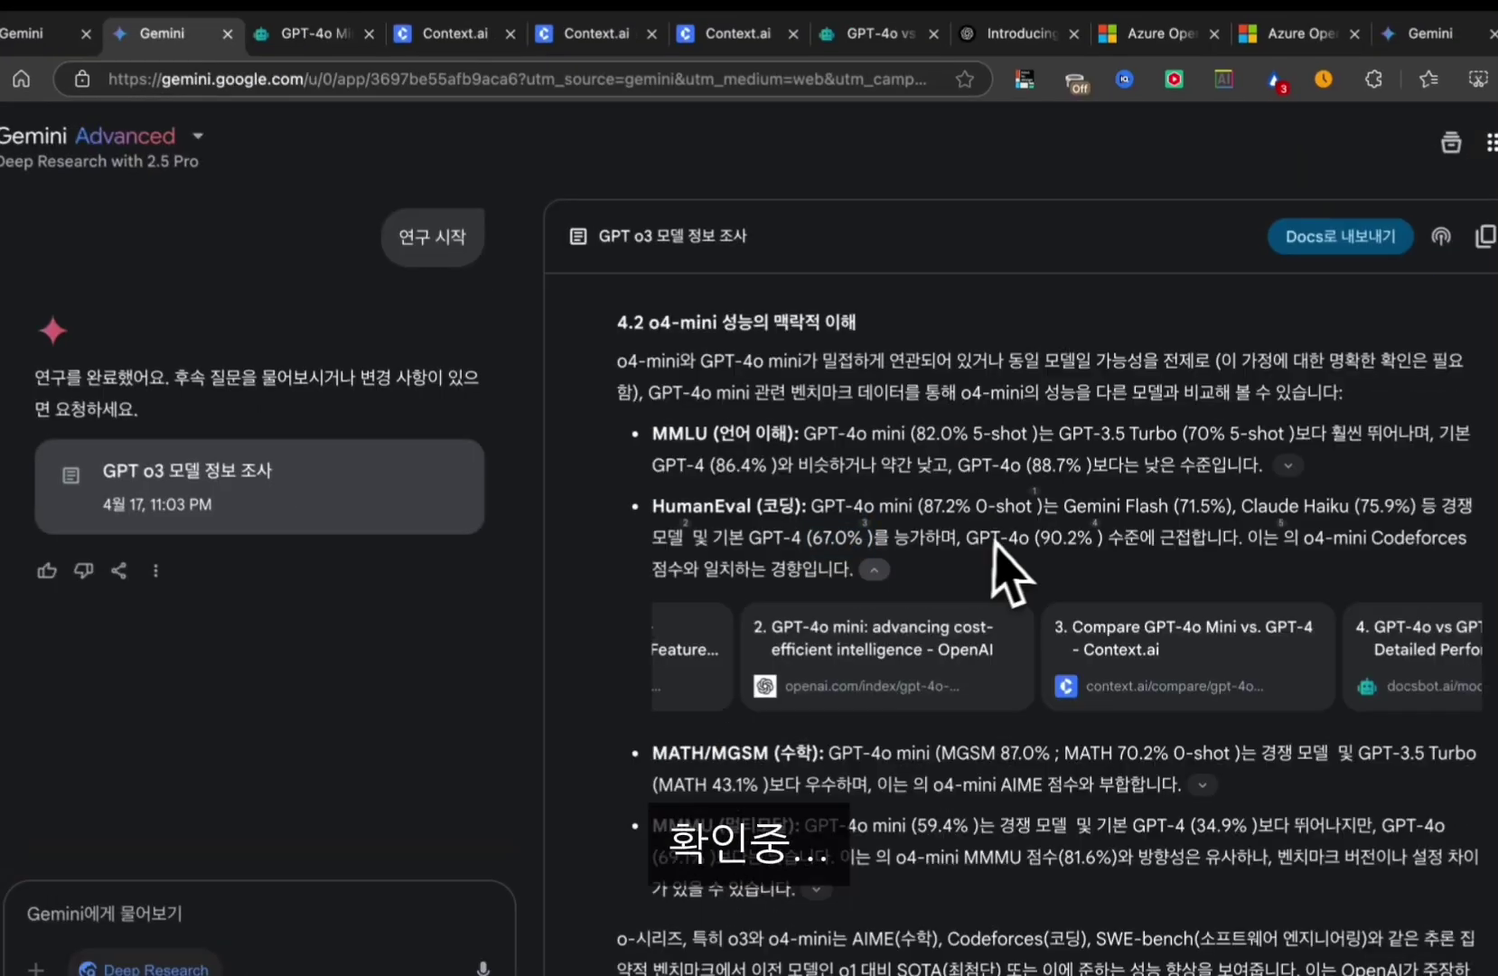
pyautogui.scroll(-10, 796, 542)
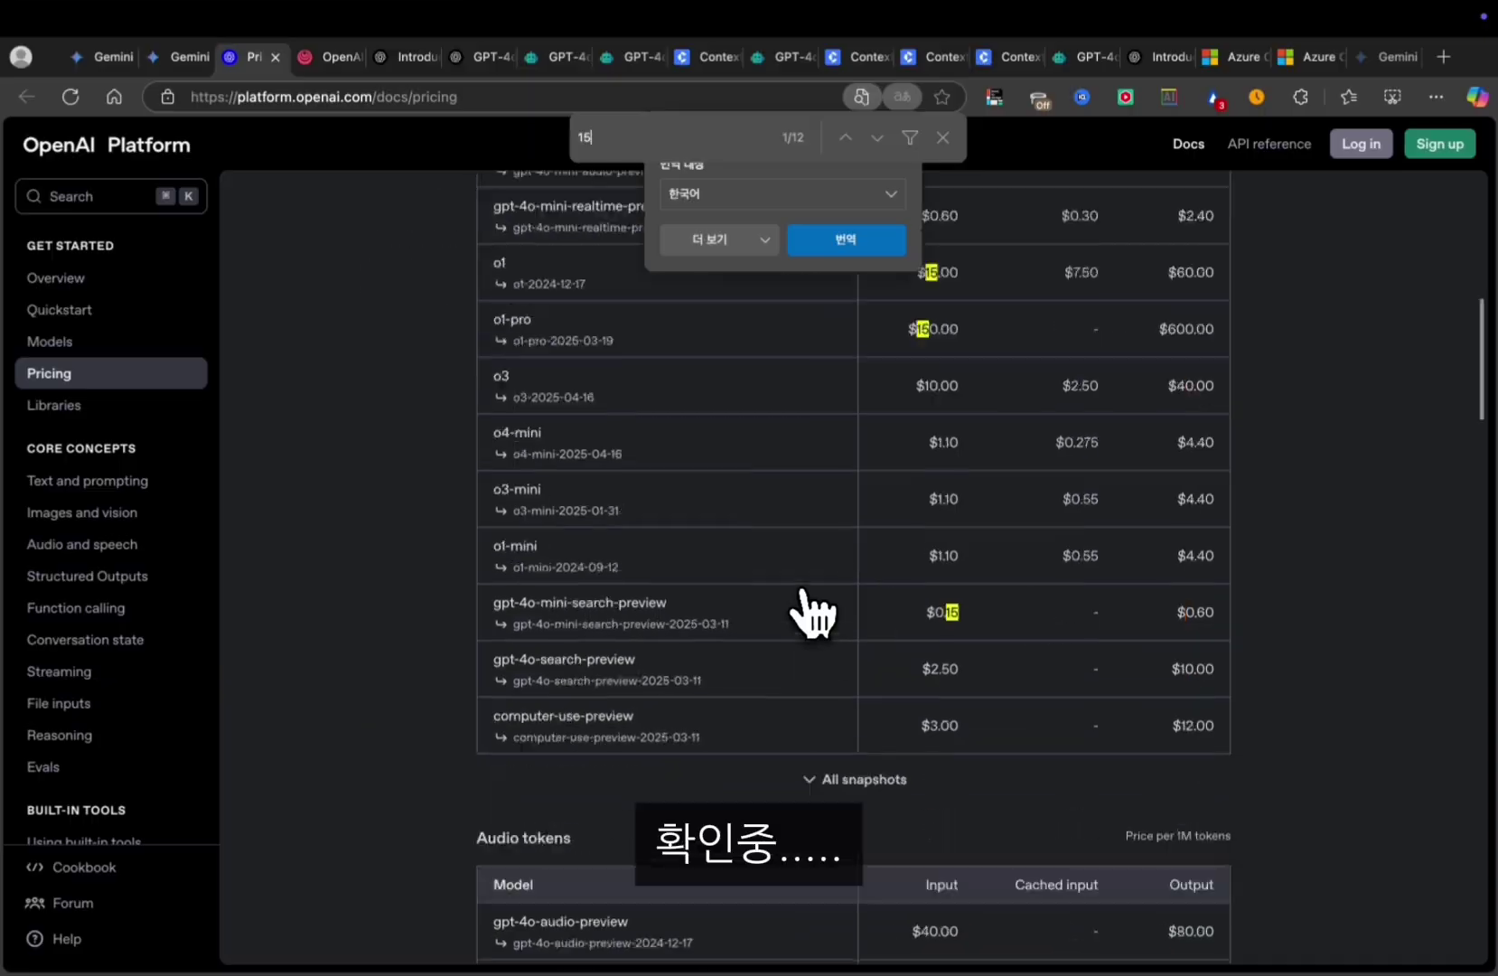
pyautogui.scroll(-4, 809, 605)
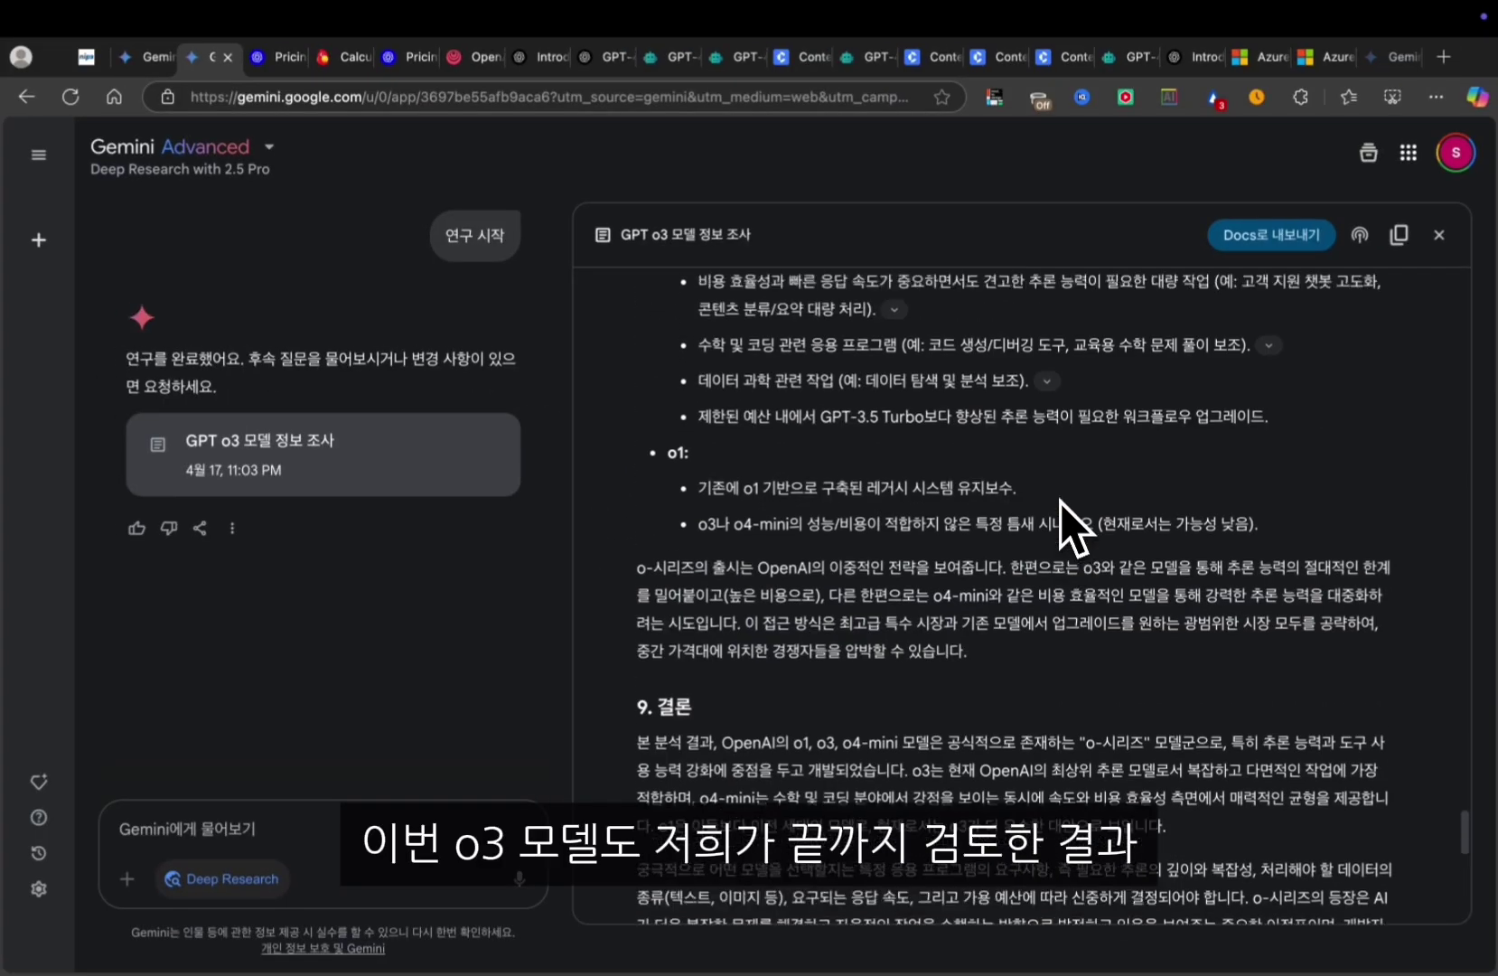
# Review section 8.2 of the GPT o3 report, highlighting its heading and the o3 use cases, and clear the selection
pyautogui.scroll(4, 1060, 503)
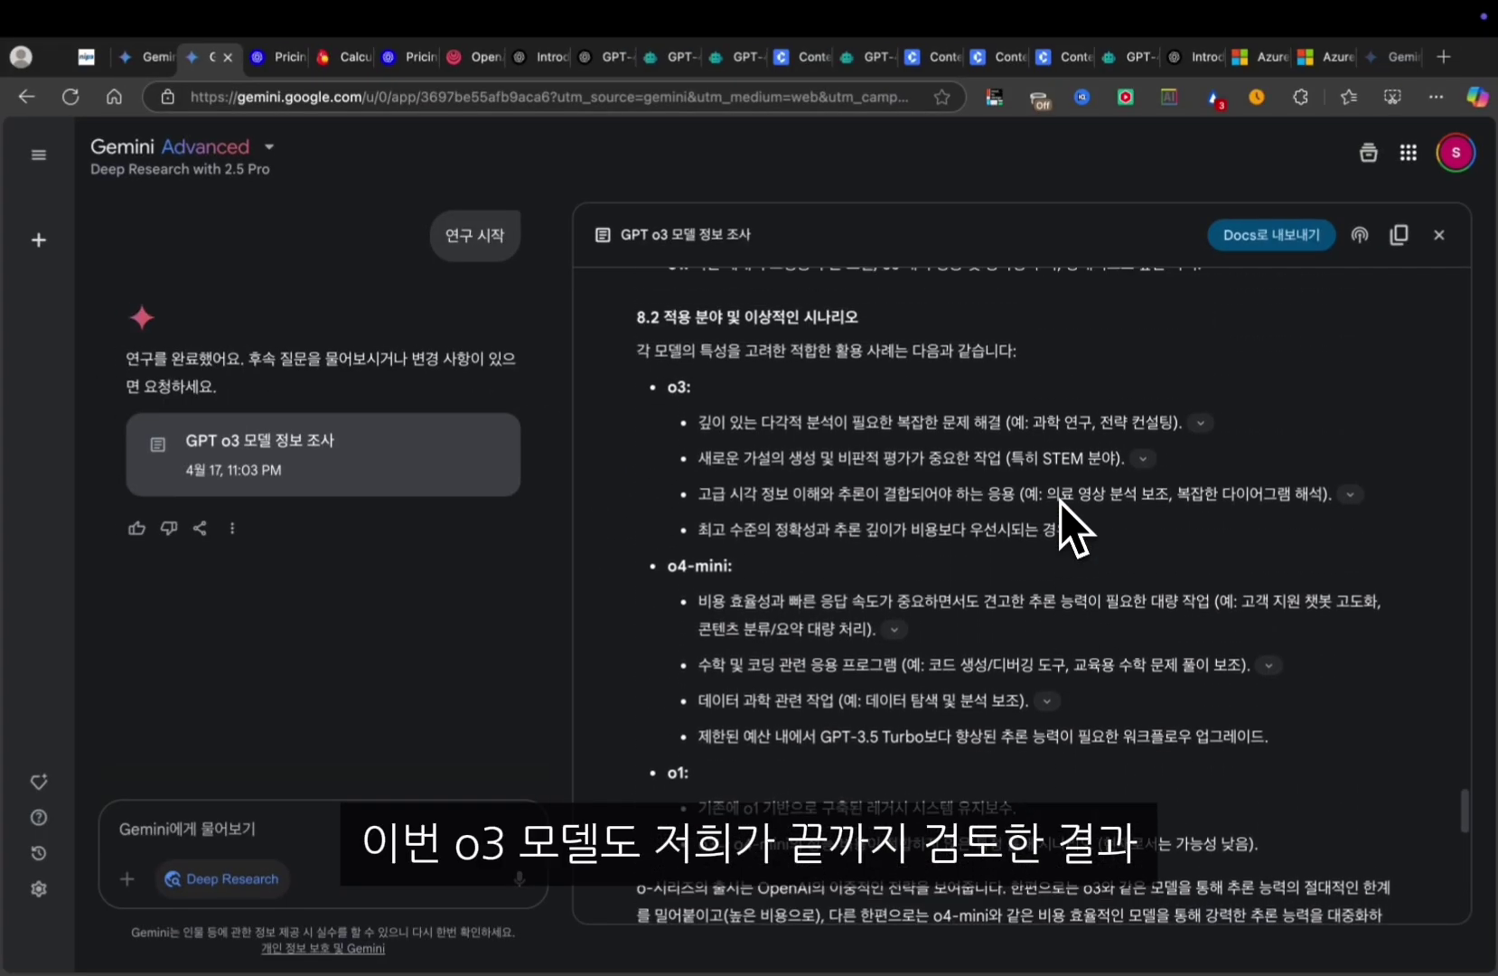
pyautogui.moveTo(1080, 542); pyautogui.dragTo(646, 371)
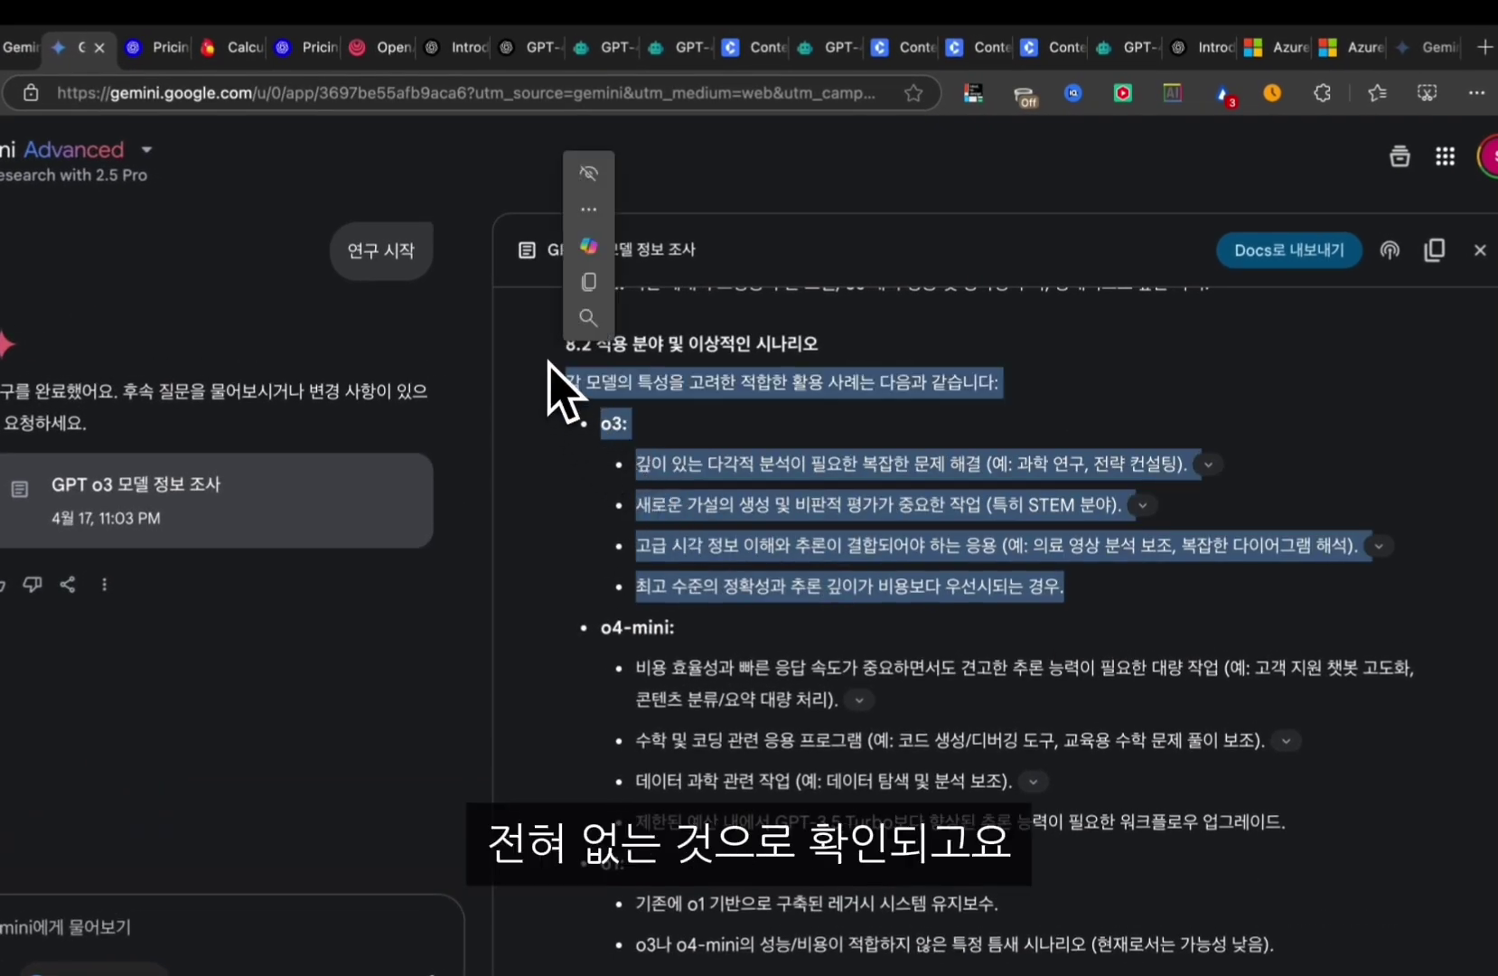
pyautogui.moveTo(548, 342); pyautogui.dragTo(1072, 604)
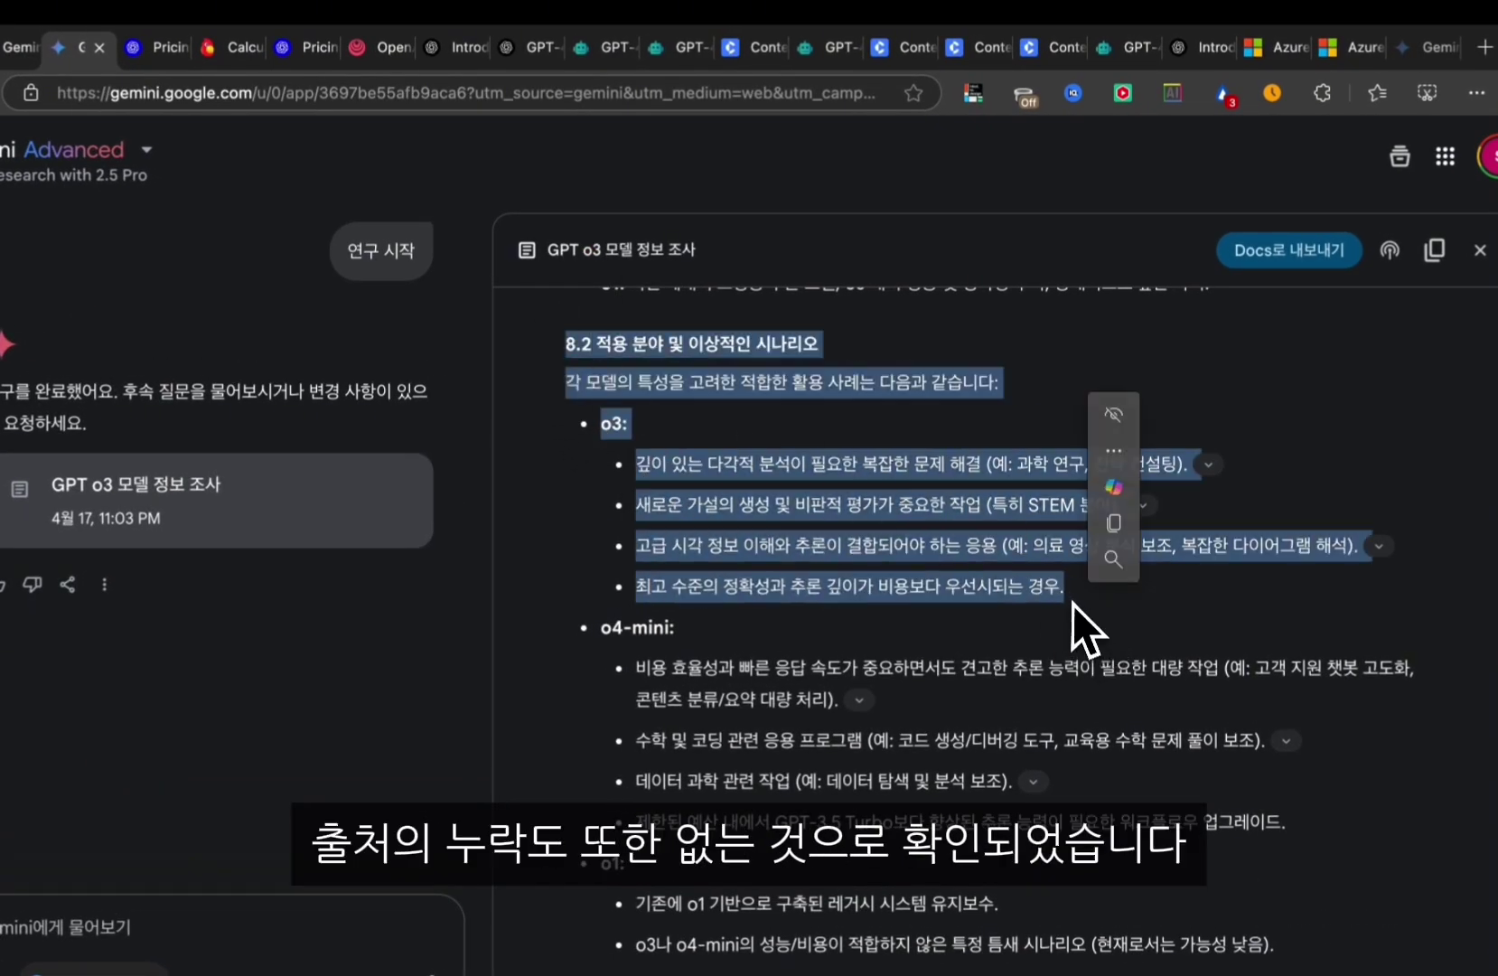
pyautogui.click(842, 607)
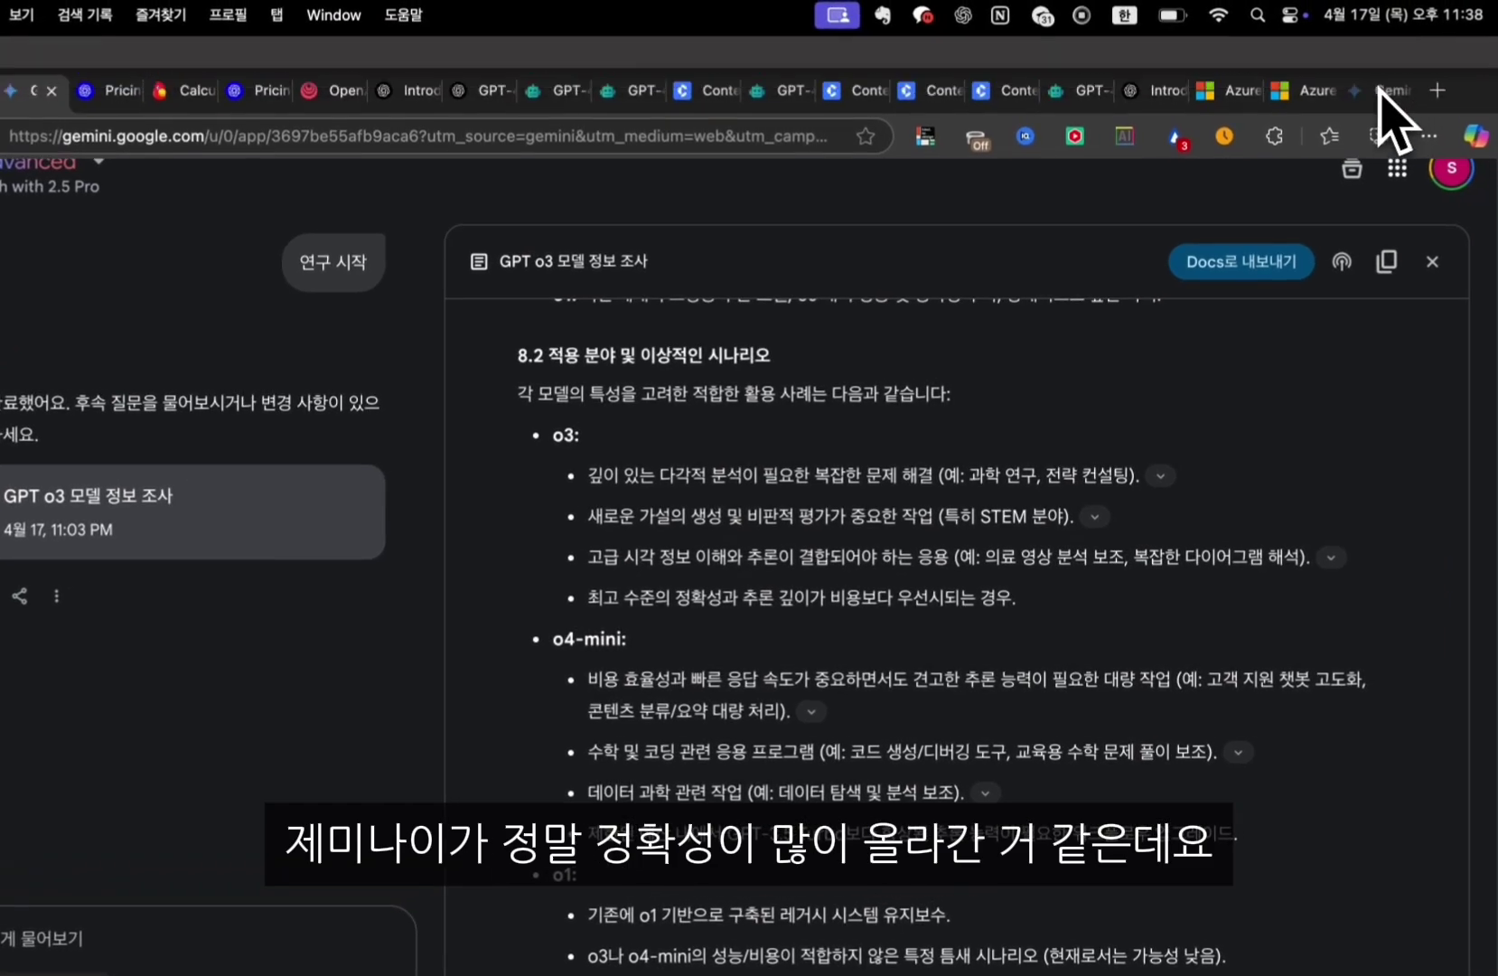
# Open the 2025 미중 관세 전쟁 전망 report and review its original research prompt alongside the Executive Summary
pyautogui.click(1387, 90)
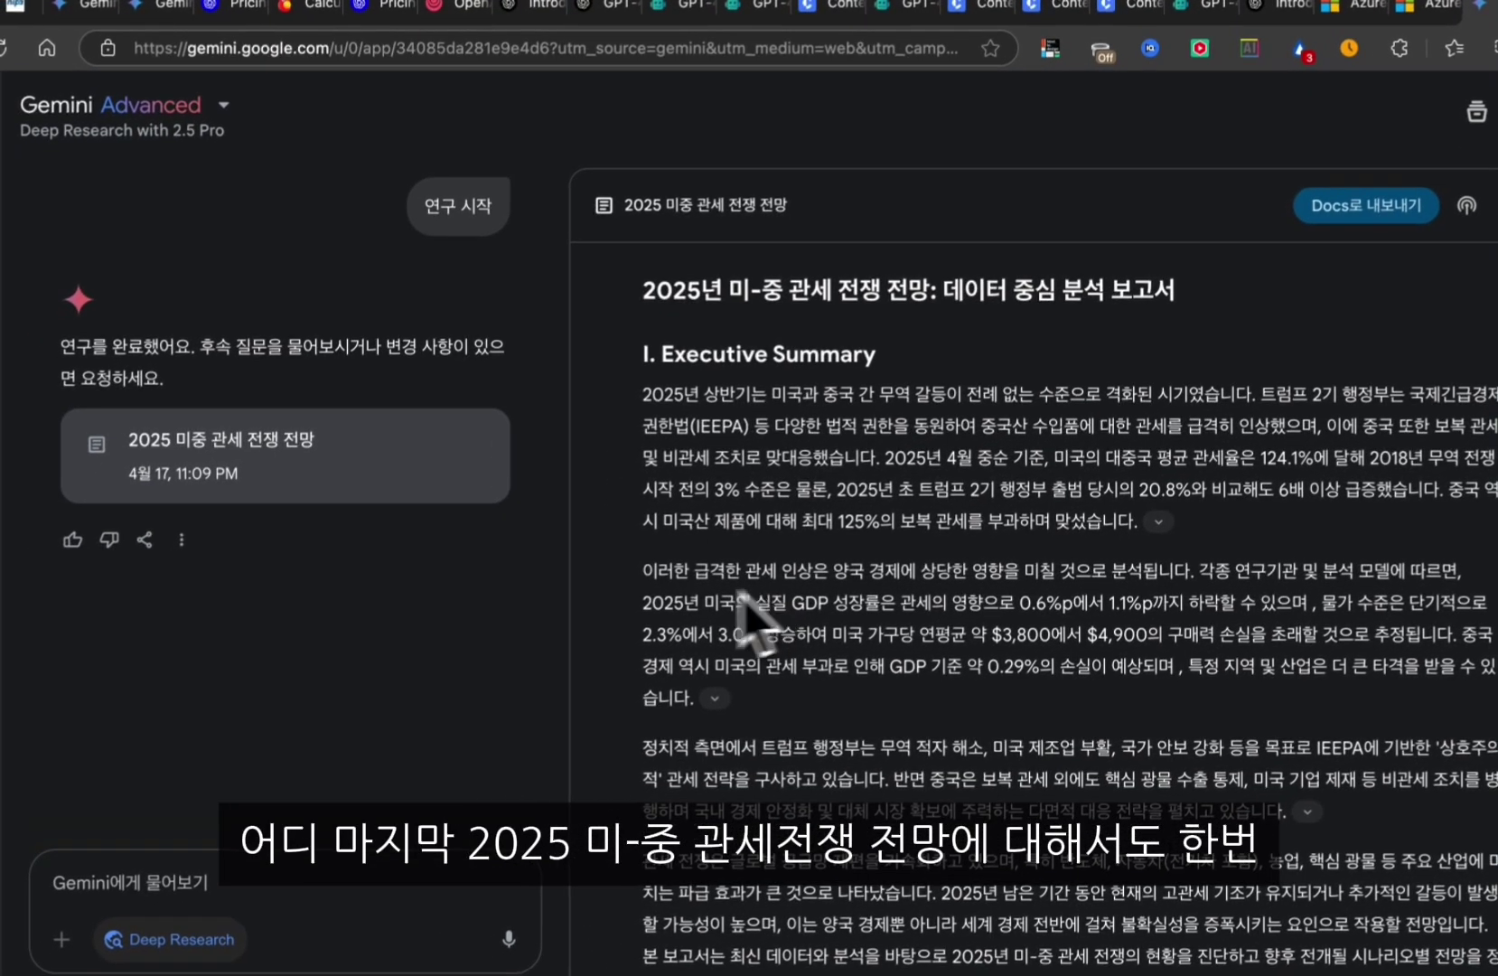
pyautogui.scroll(5, 298, 710)
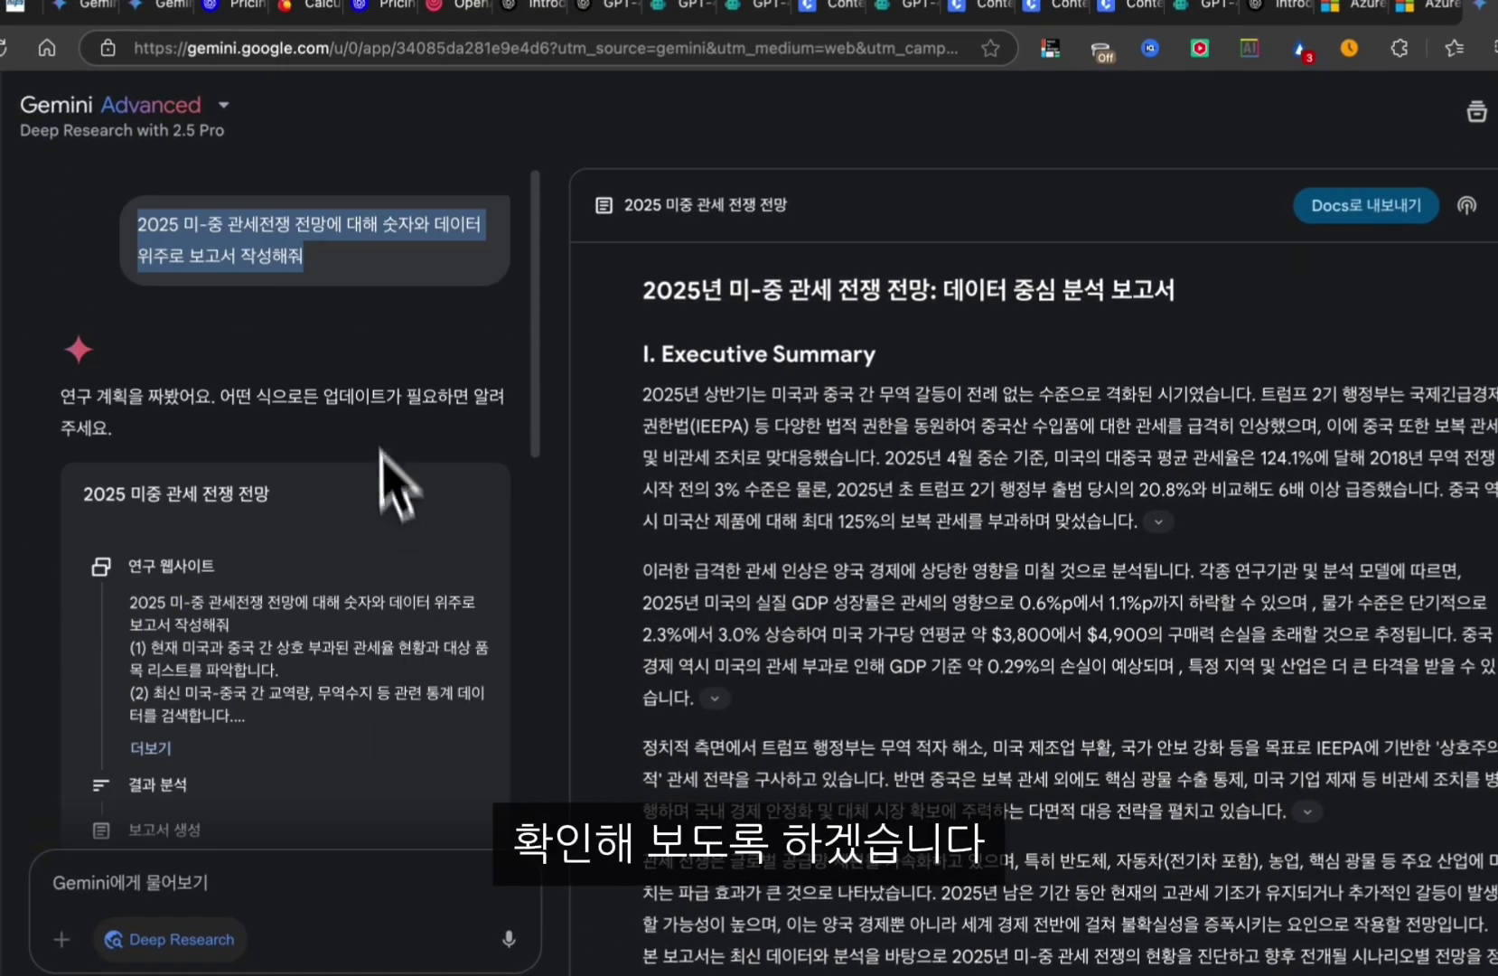
pyautogui.click(1166, 398)
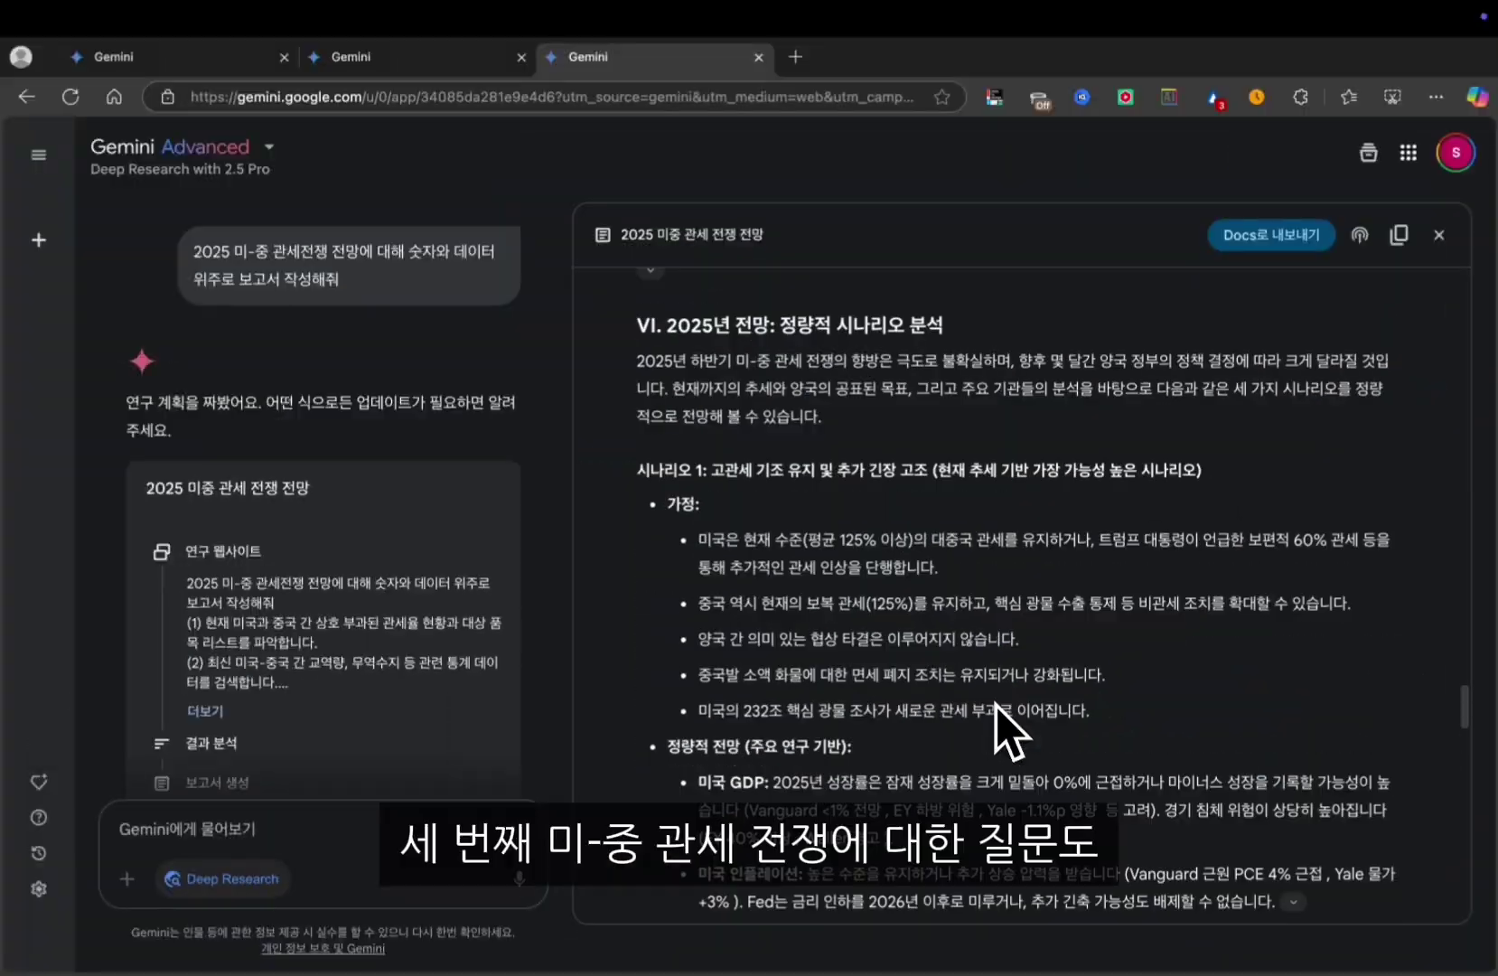
# Review the tariff report backwards from the section VI scenarios through the industry table to the agriculture (농업) figures, highlighting text there and clearing the selection
pyautogui.scroll(5, 997, 705)
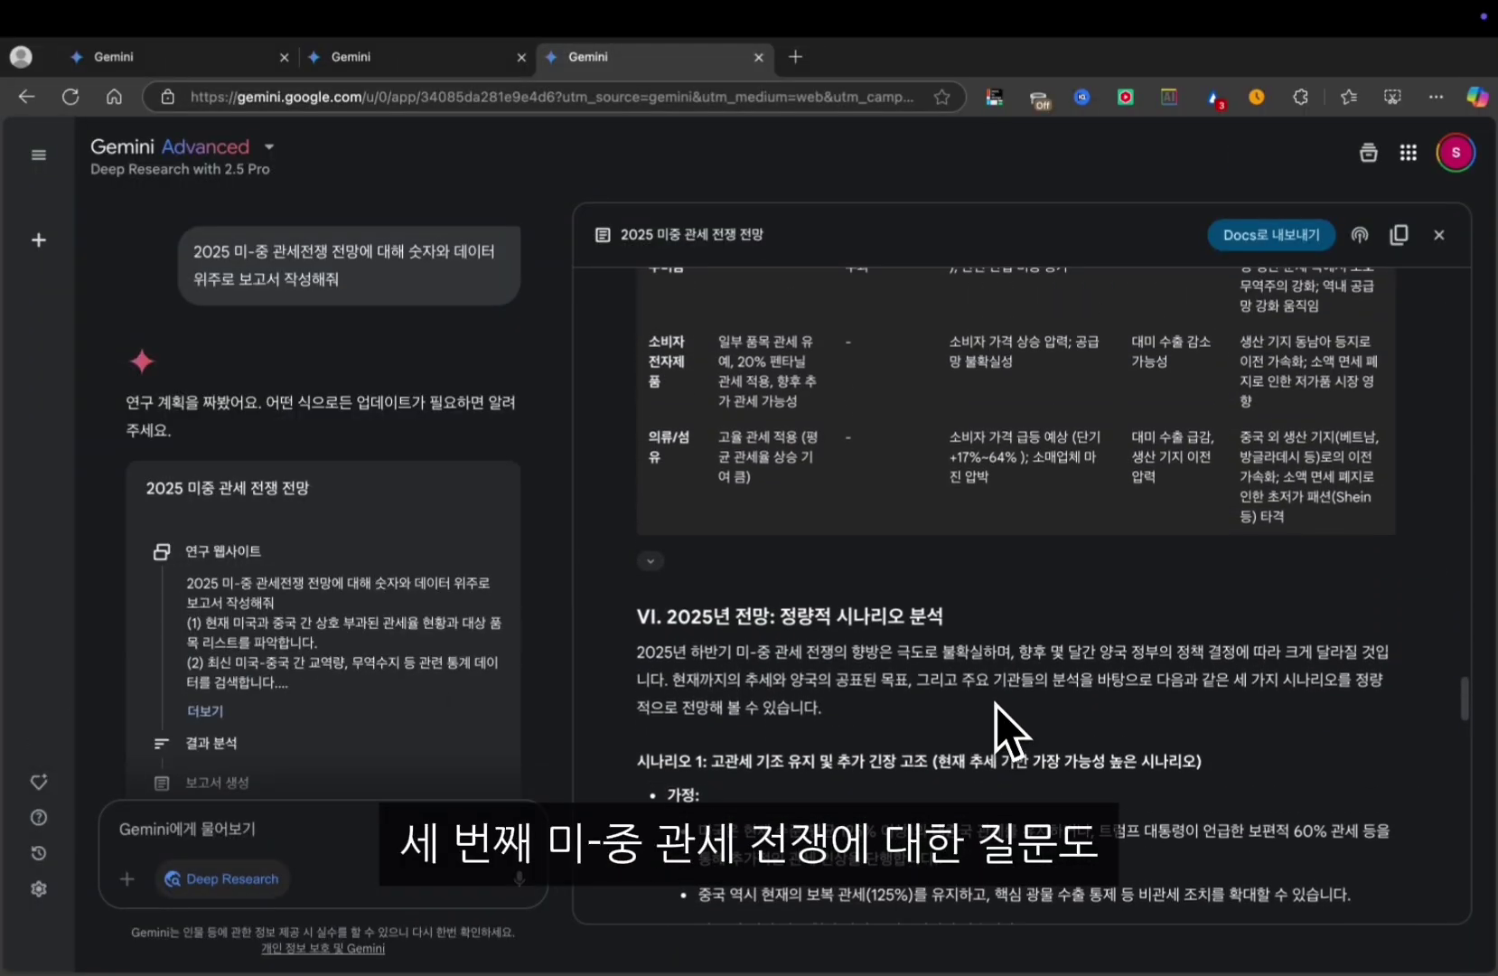
pyautogui.scroll(6, 996, 706)
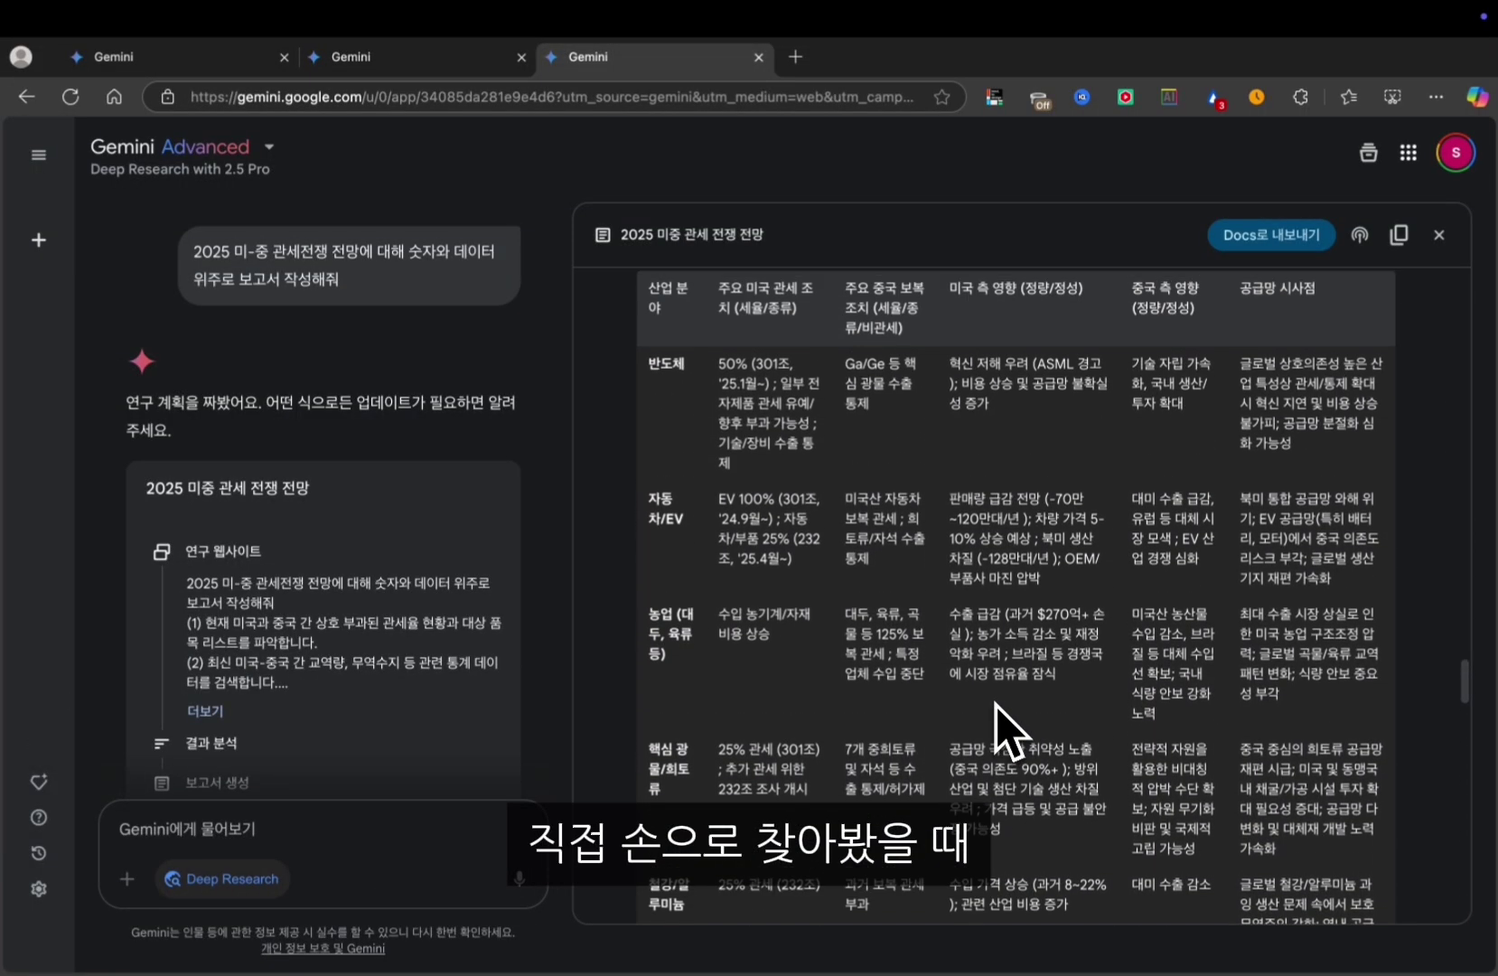
pyautogui.scroll(10, 995, 705)
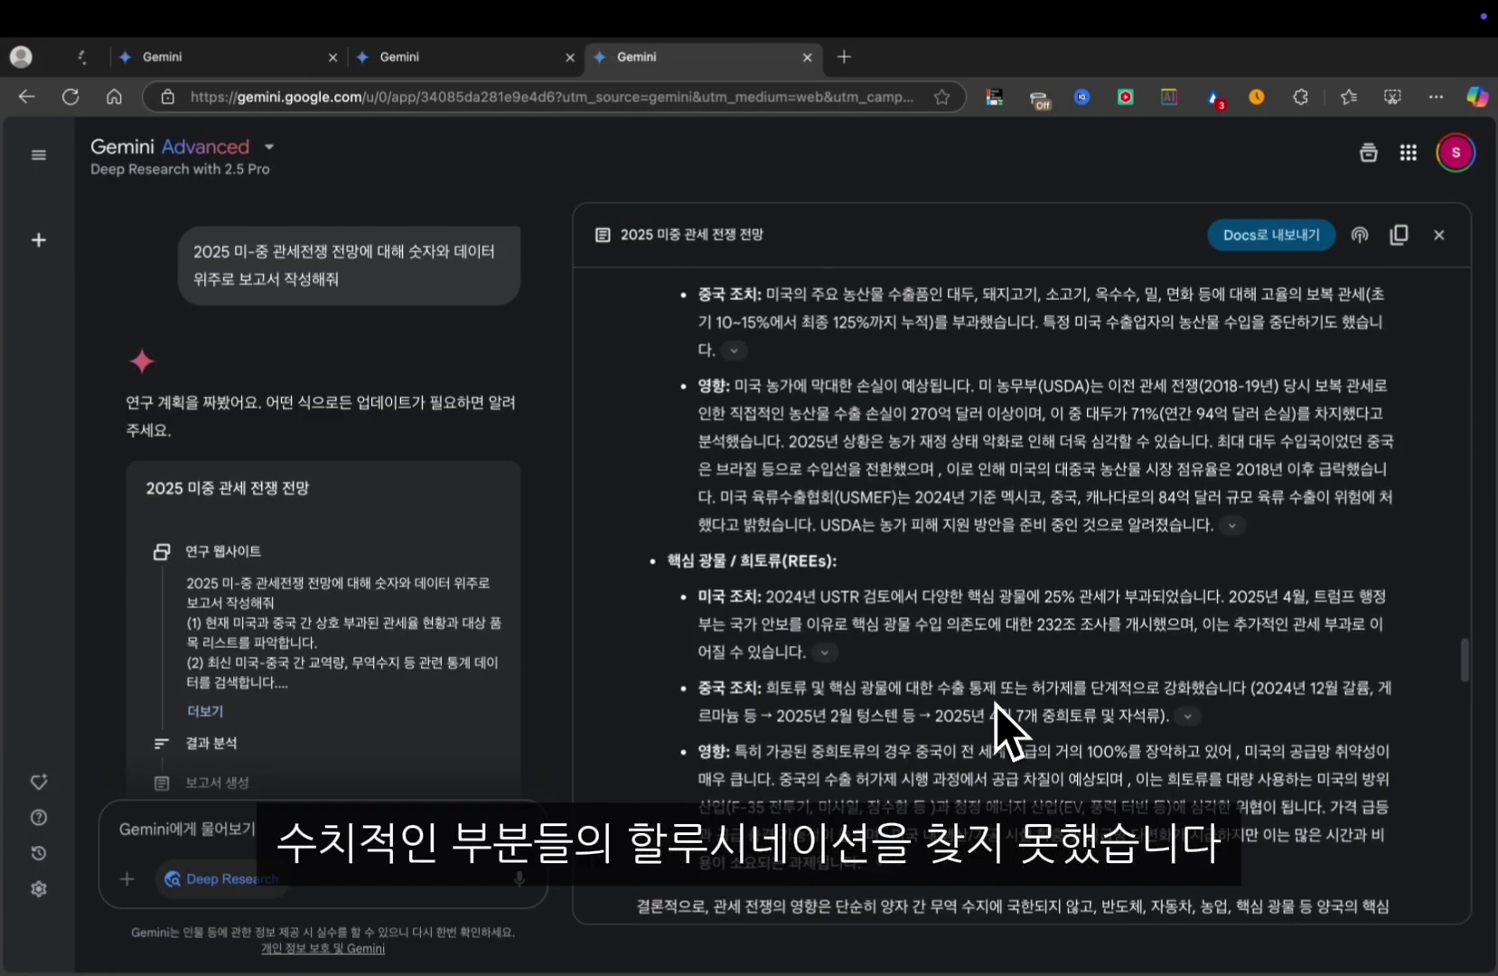
pyautogui.scroll(1, 997, 706)
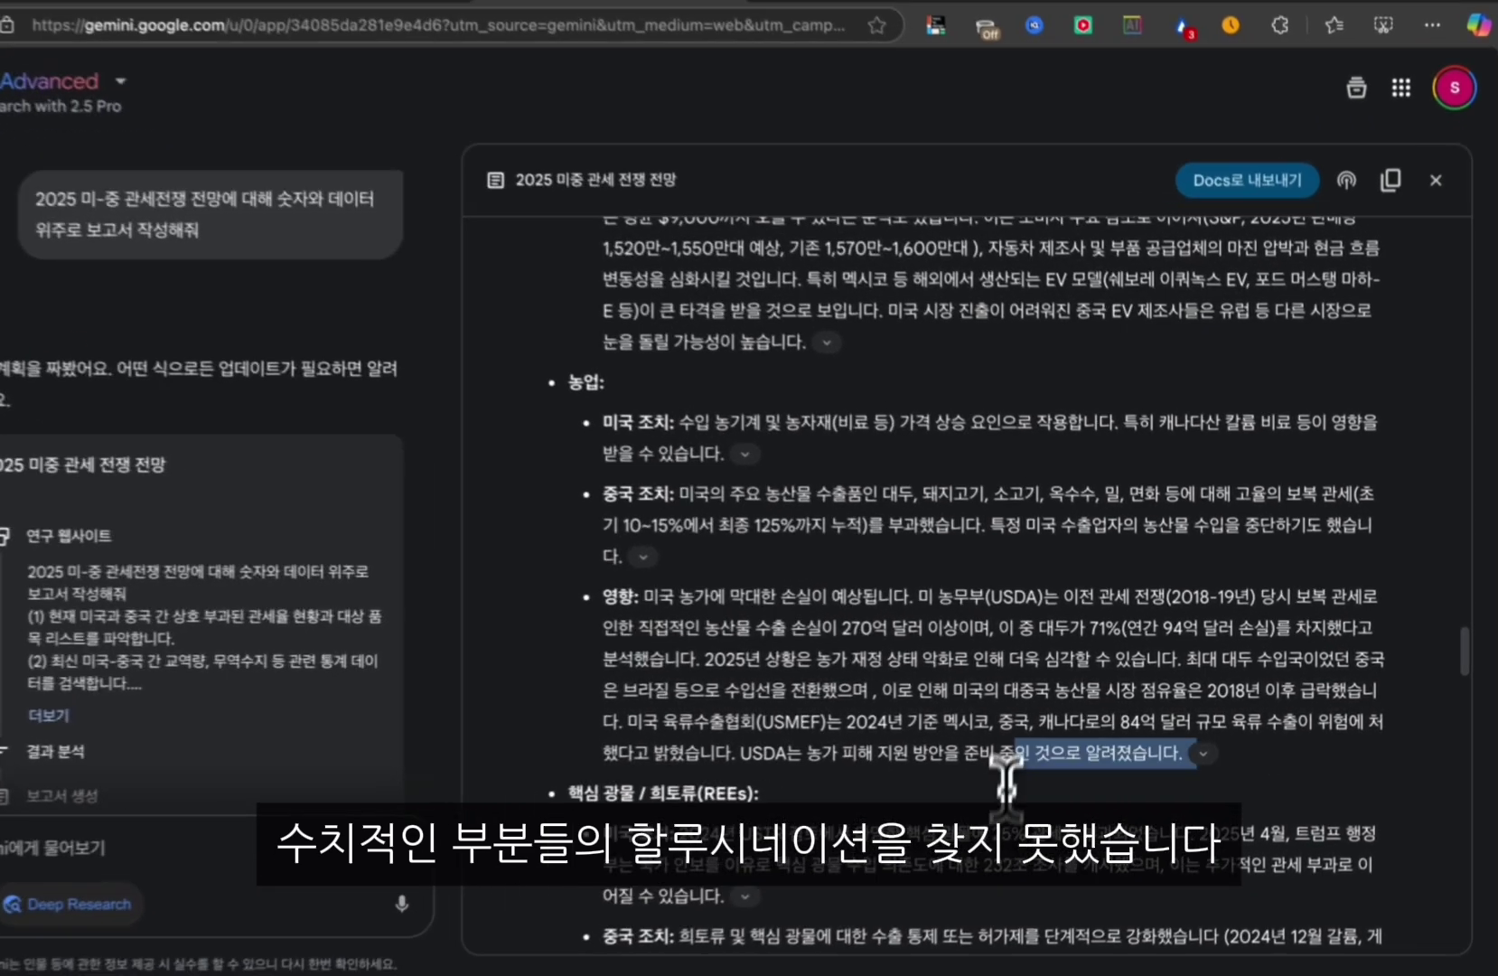
pyautogui.moveTo(1039, 761); pyautogui.dragTo(1099, 487)
pyautogui.click(1118, 344)
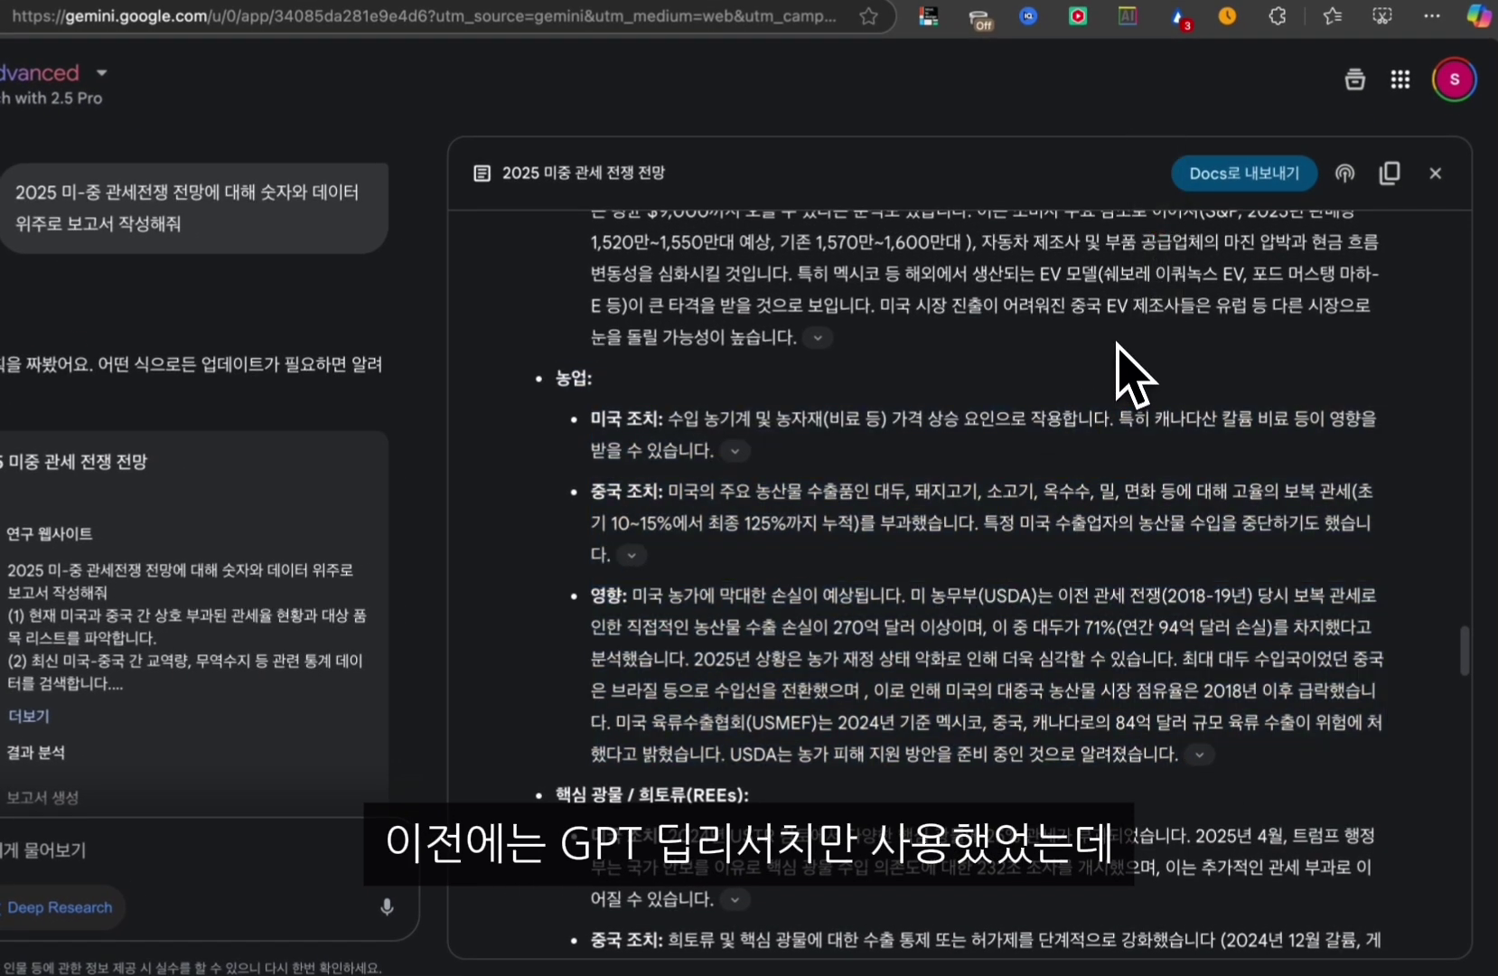